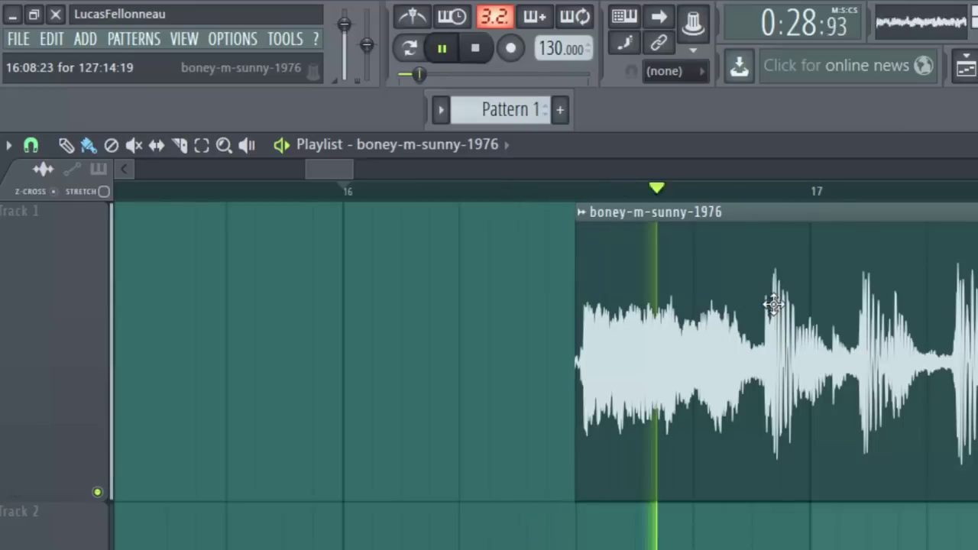
Step: Slice the boney-m-sunny-1976 clip just before bar 17 and move the first piece earlier so it ends just before bar 16
key(space)
key(c)
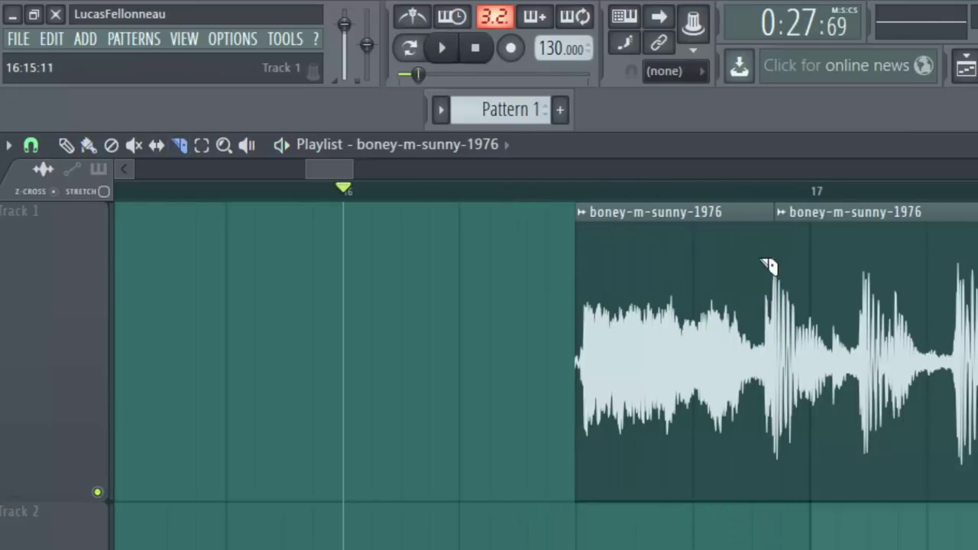
key(b)
drag(590, 298, 155, 306)
Step: Slice the remaining clip at the chord near the middle of bar 17 and delete the piece before the cut
key(z)
scroll(449, 367, down, 8)
scroll(459, 375, up, 4)
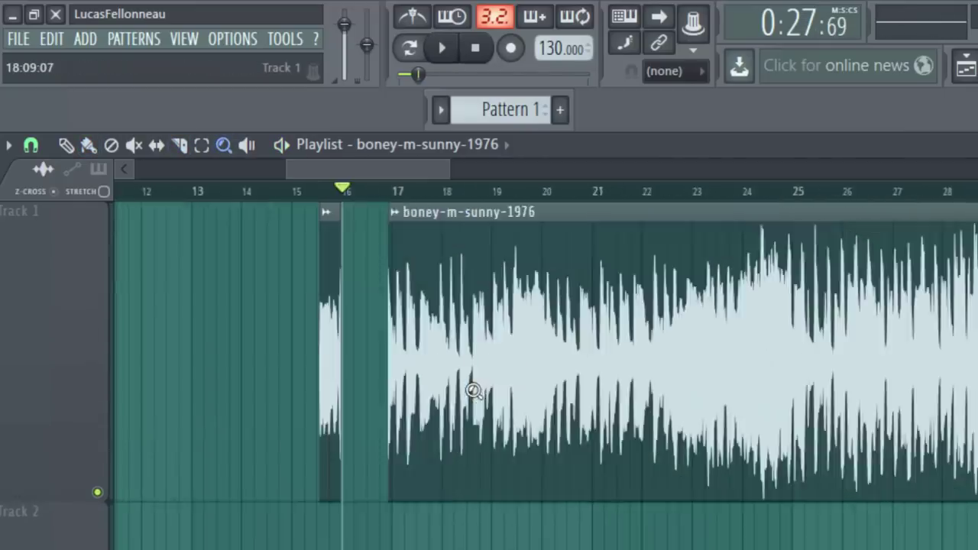
drag(310, 382, 977, 351)
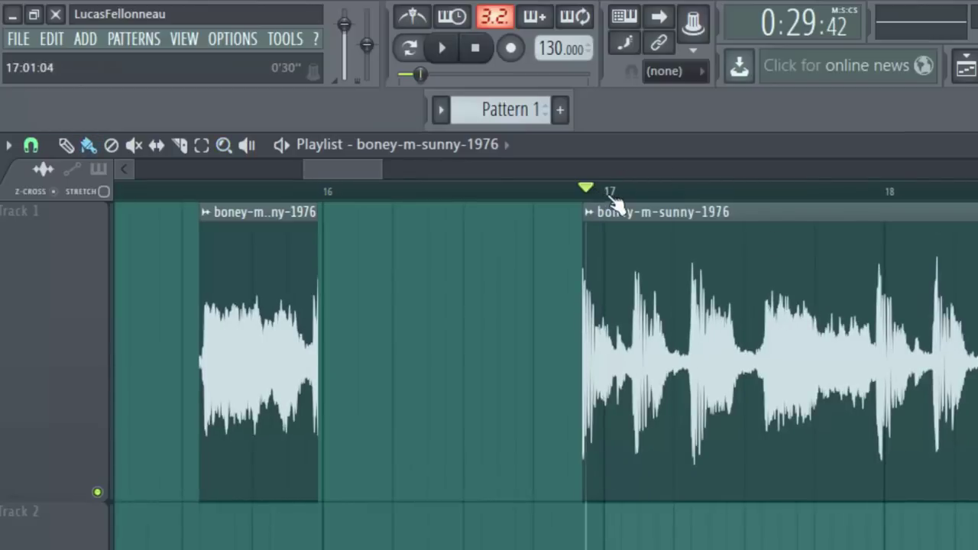
key(space)
key(space)
key(c)
drag(762, 256, 784, 516)
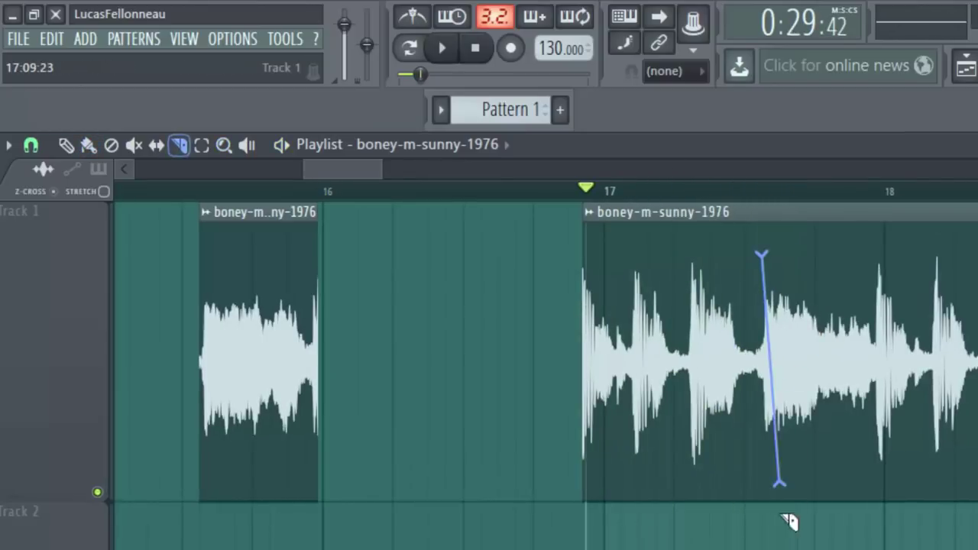
key(b)
right_click(682, 454)
Step: Audition the second chord, slice it off at bar 18 and move it earlier to end just after bar 17
click(746, 193)
key(space)
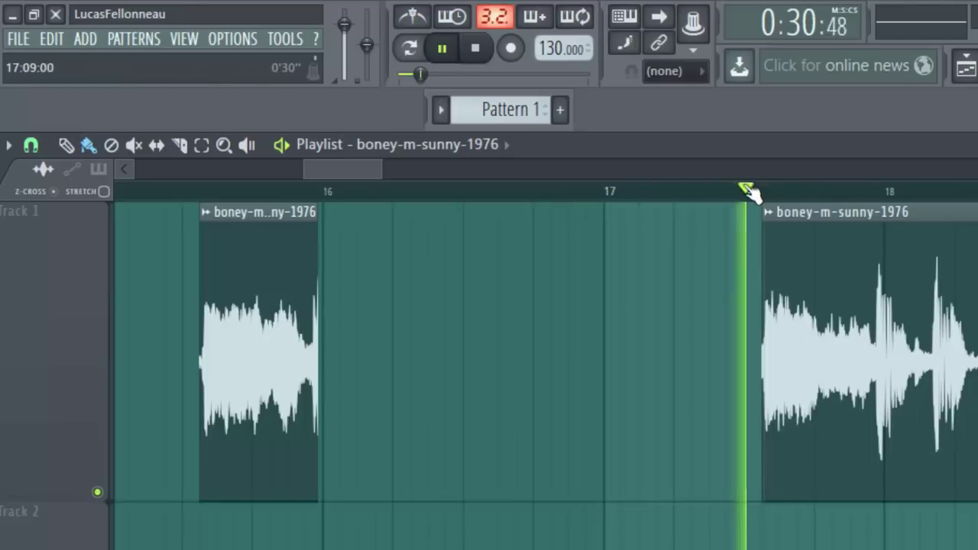
key(space)
key(c)
drag(884, 250, 890, 524)
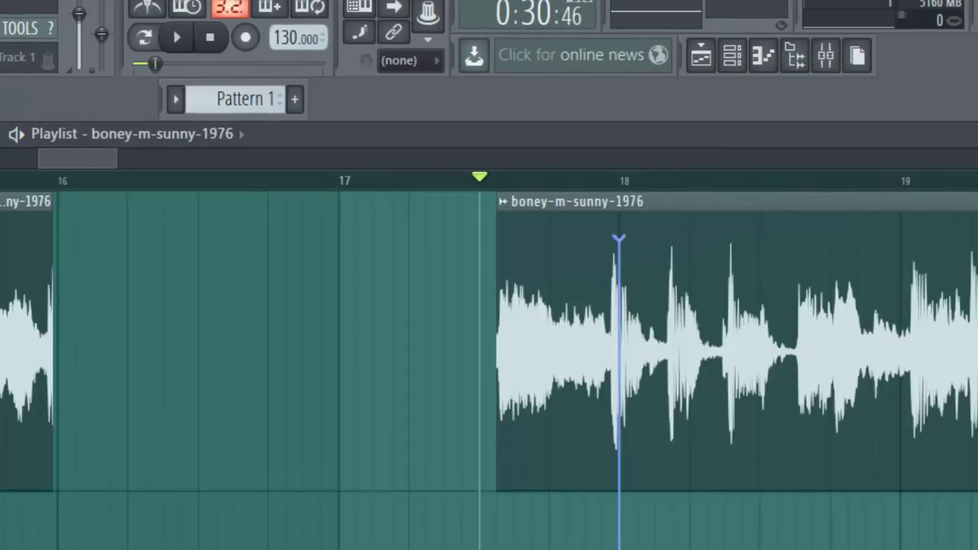
key(b)
drag(556, 425, 293, 386)
Step: Slice the remaining clip at the next chord, just past the middle of bar 18, and delete the piece before the cut
key(space)
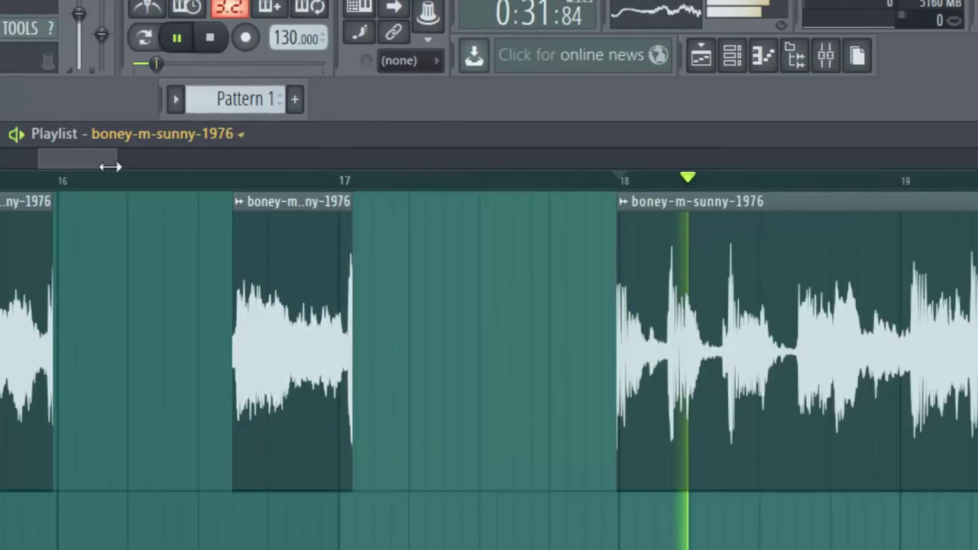
drag(97, 159, 111, 158)
key(space)
key(c)
key(space)
drag(479, 203, 459, 436)
key(space)
right_click(459, 316)
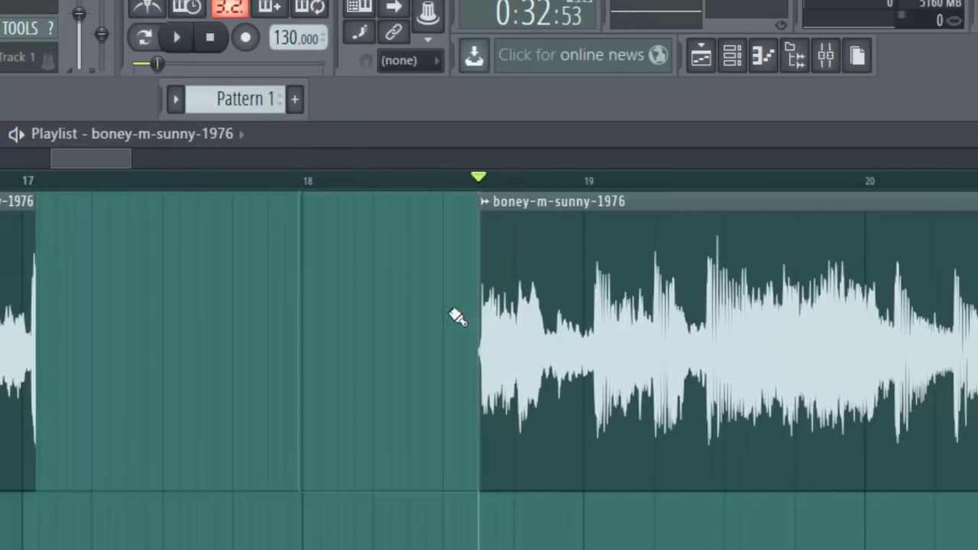
Step: Slice off the third chord just after bar 19 and move it earlier so it ends at bar 18
key(space)
key(space)
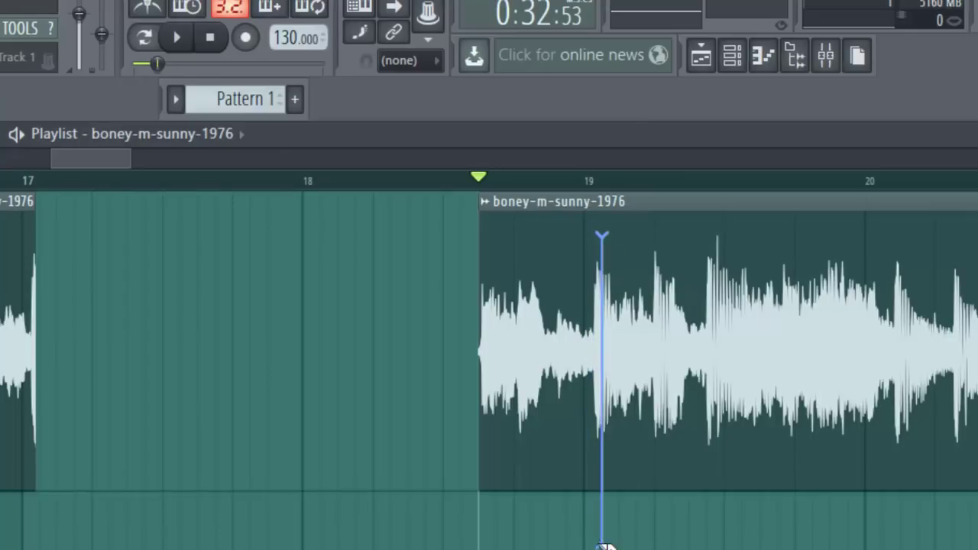
drag(604, 547, 603, 548)
drag(527, 349, 227, 374)
Step: Slice the remaining clip at the chord just before the middle of bar 19 and delete the piece before the cut
key(space)
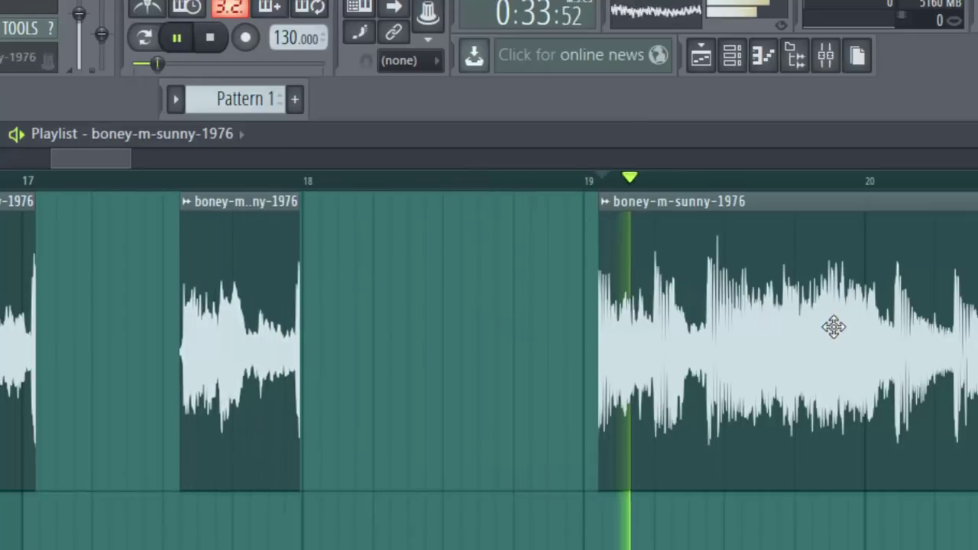
click(637, 184)
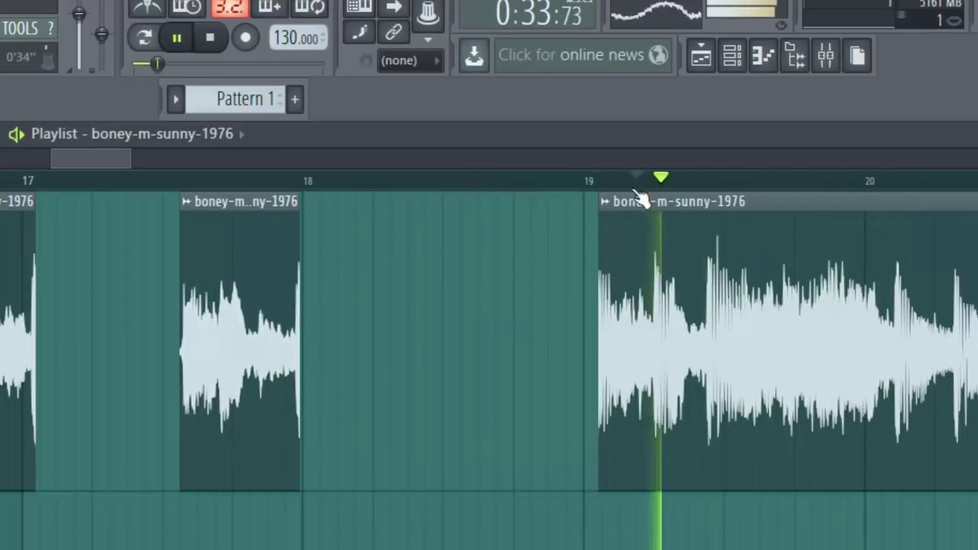
key(space)
drag(707, 535, 707, 537)
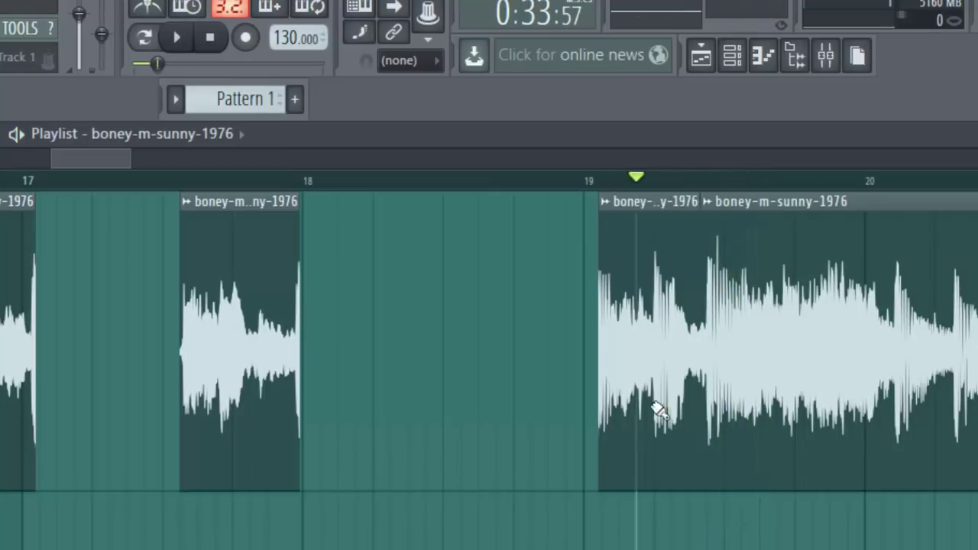
right_click(655, 406)
Step: Audition the fourth chord and slice the clip at its end, just after bar 20
key(space)
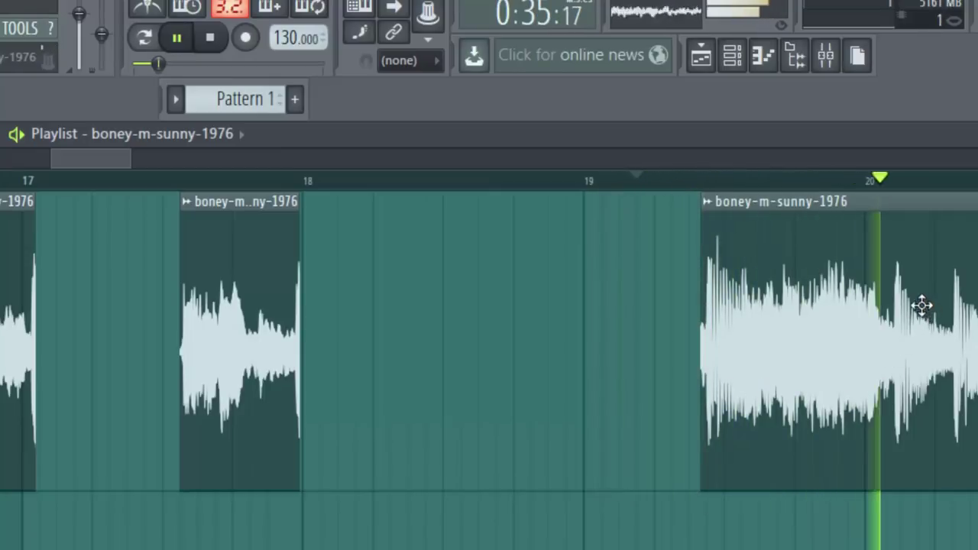
key(space)
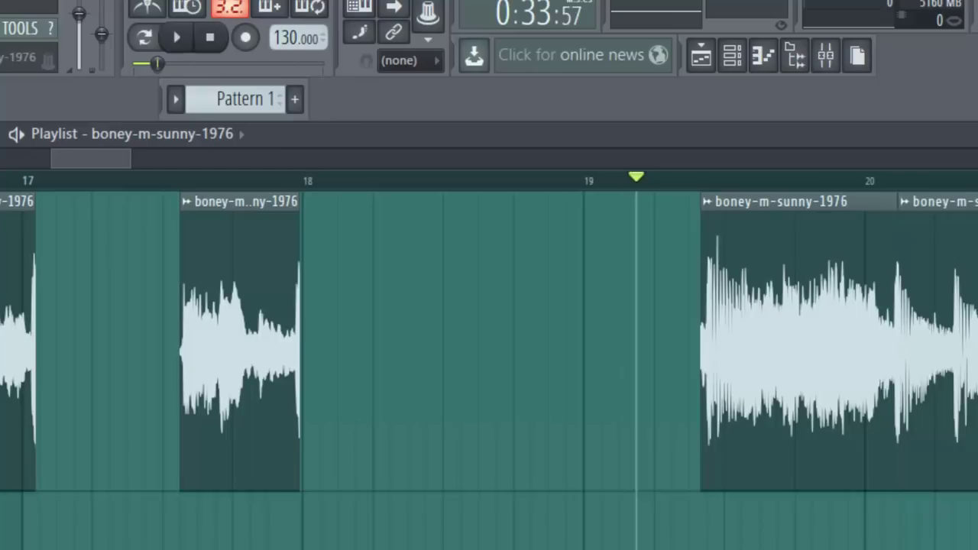
key(space)
click(884, 181)
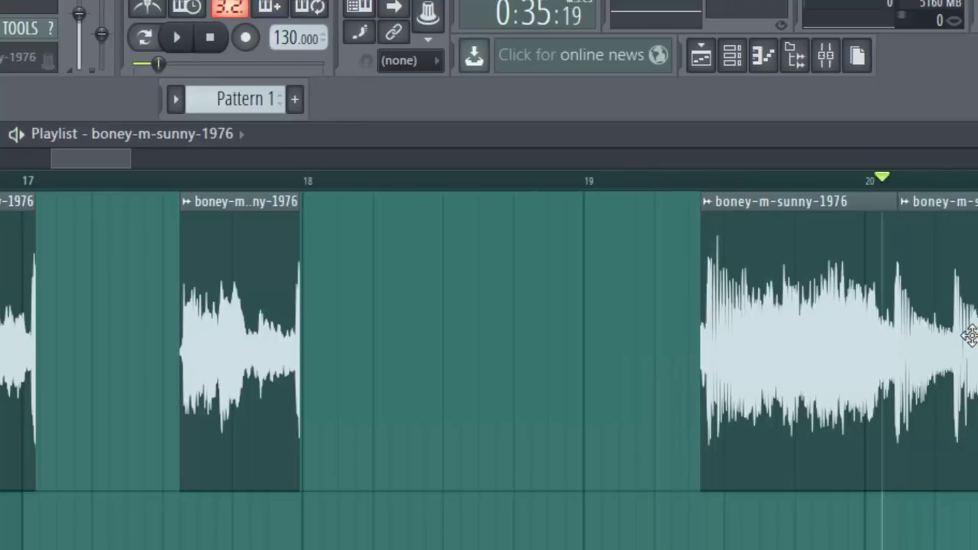
Step: Audition the song past bar 20 and delete the rest of the clip after the fourth chord
key(space)
drag(114, 156, 150, 164)
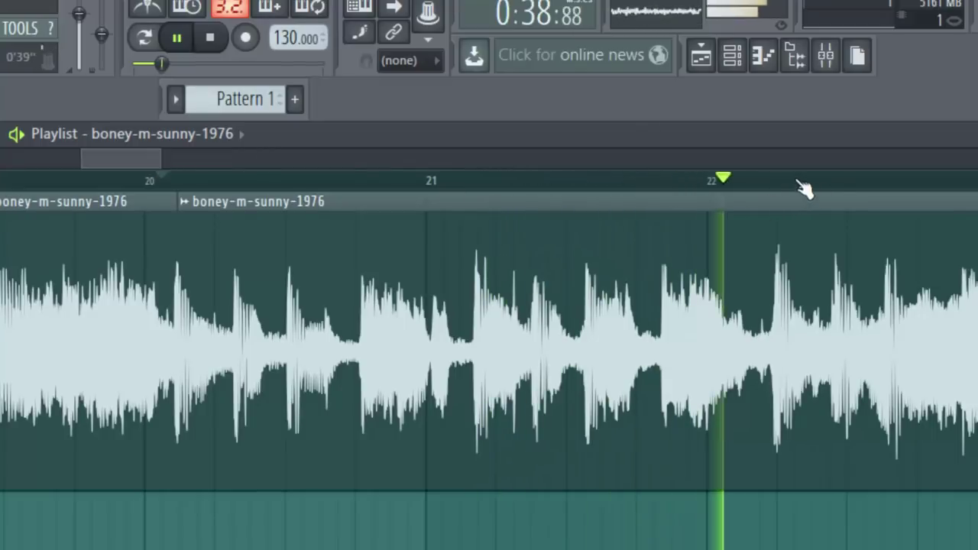
click(850, 184)
key(space)
ctrl+right_click(944, 299)
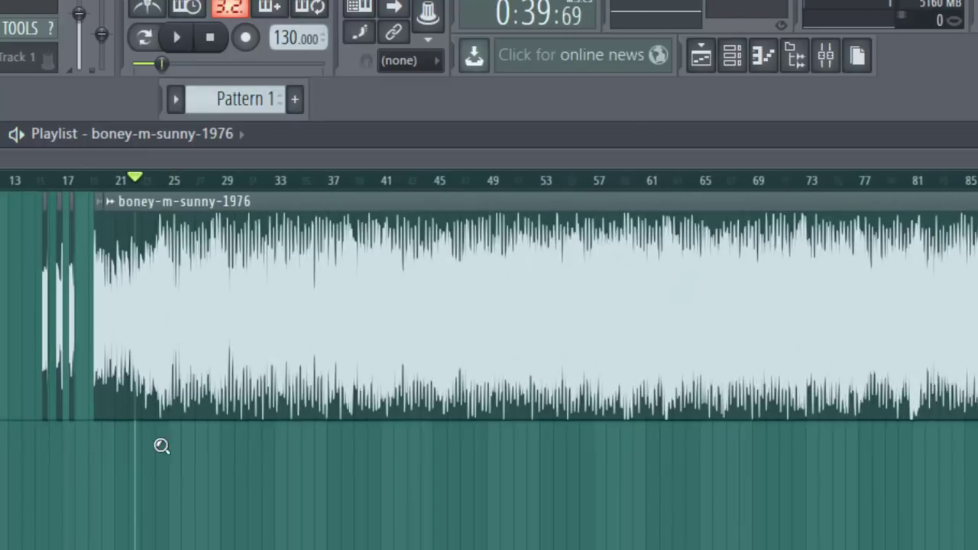
drag(2, 466, 390, 375)
drag(5, 337, 486, 444)
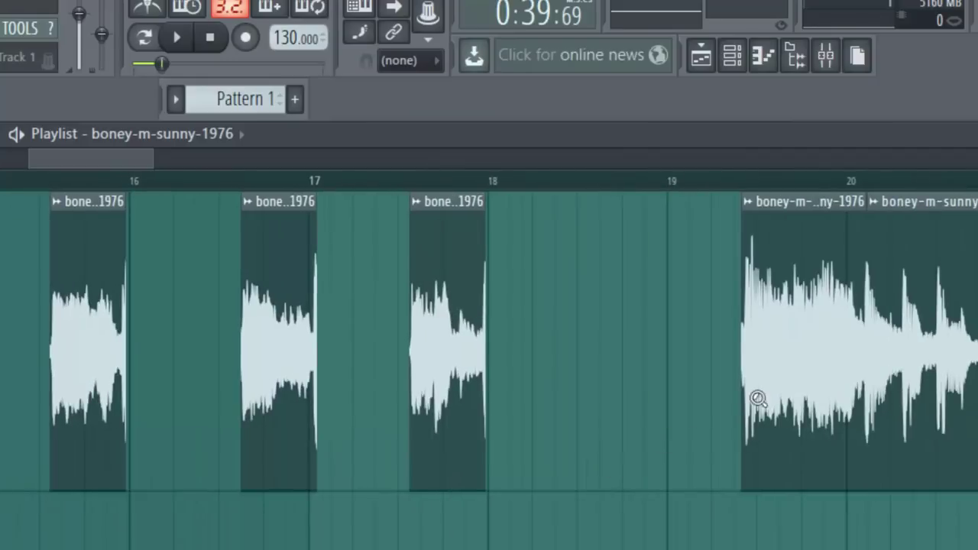
right_click(975, 311)
ctrl+right_click(974, 330)
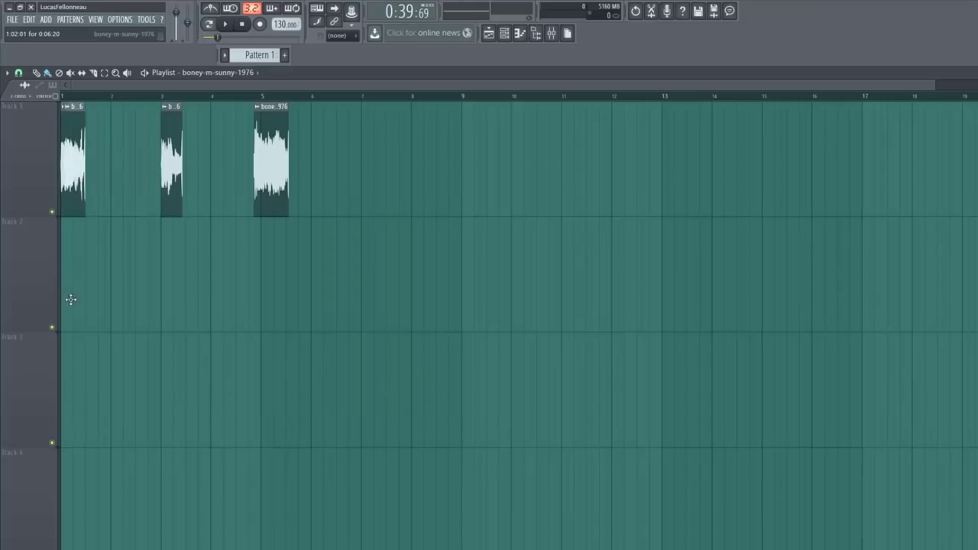
Step: Stack the four chord clips at bar 1, one each on tracks 1 to 4
click(70, 299)
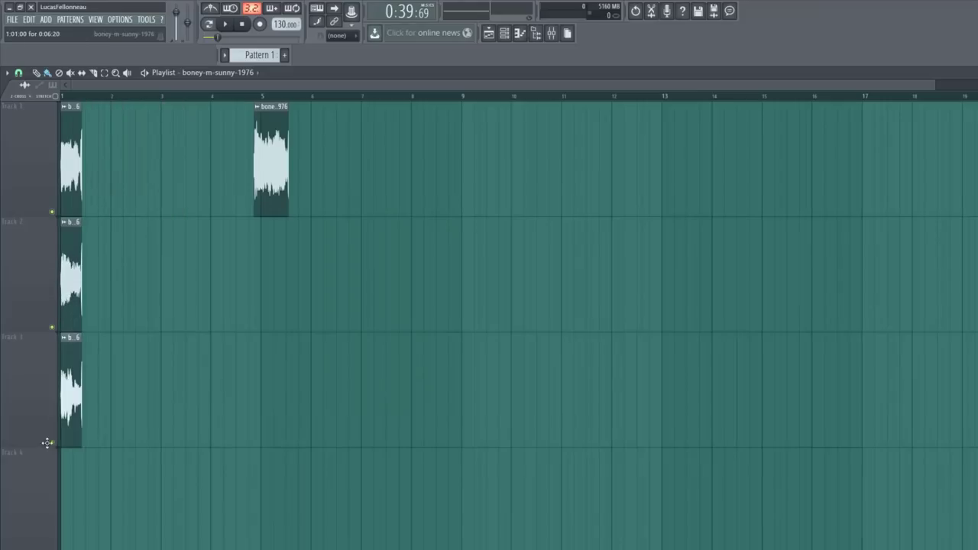
drag(262, 201, 46, 544)
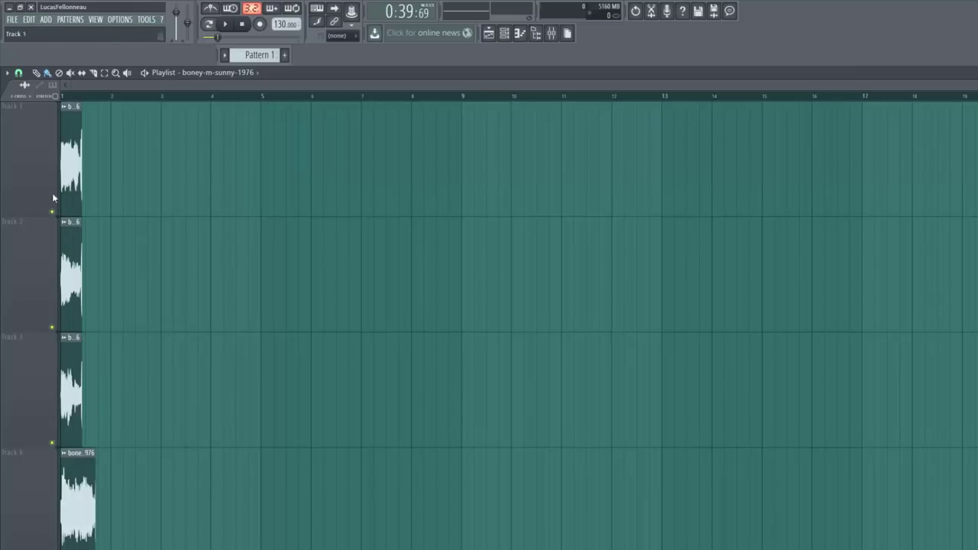
Step: Solo track 1 and trim its chord clip at both ends, with the clip starting at bar 1
right_click(52, 212)
ctrl+right_click(129, 186)
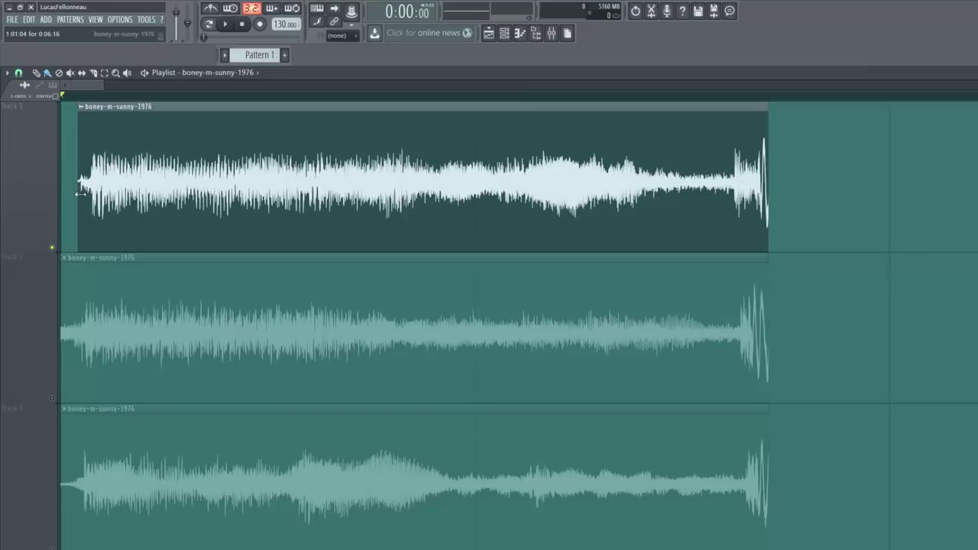
drag(79, 194, 62, 194)
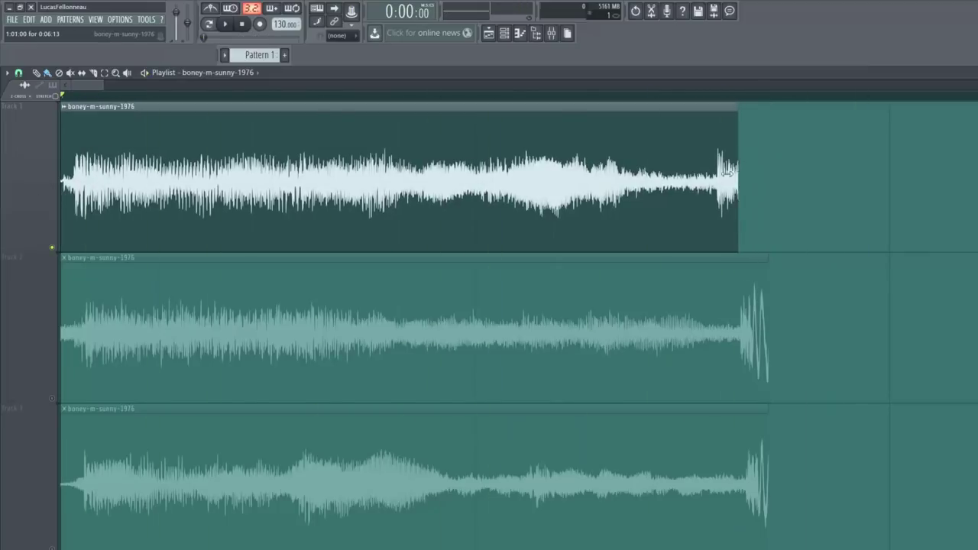
key(space)
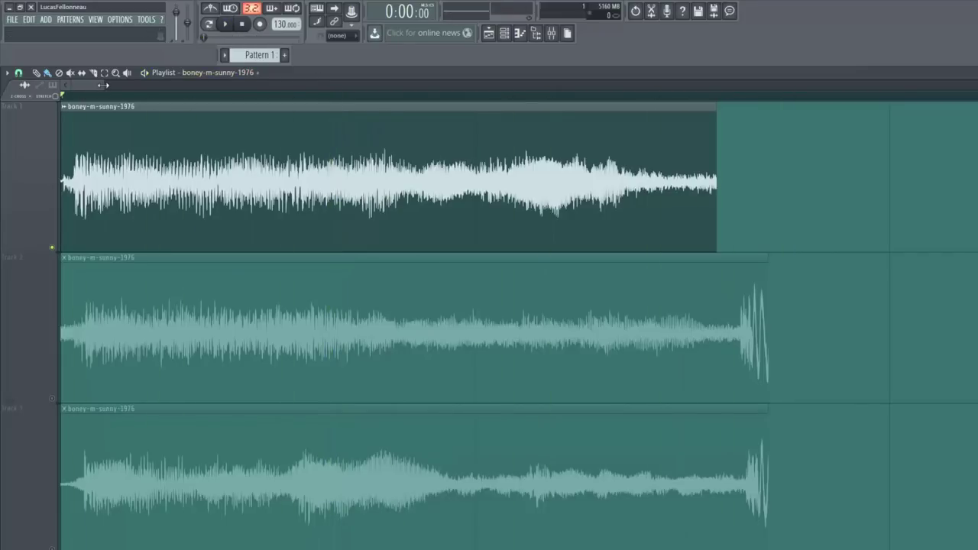
Step: Select bar 1 in the playlist and render it as the WAV file "Justice 1"
drag(103, 84, 177, 85)
drag(567, 98, 27, 143)
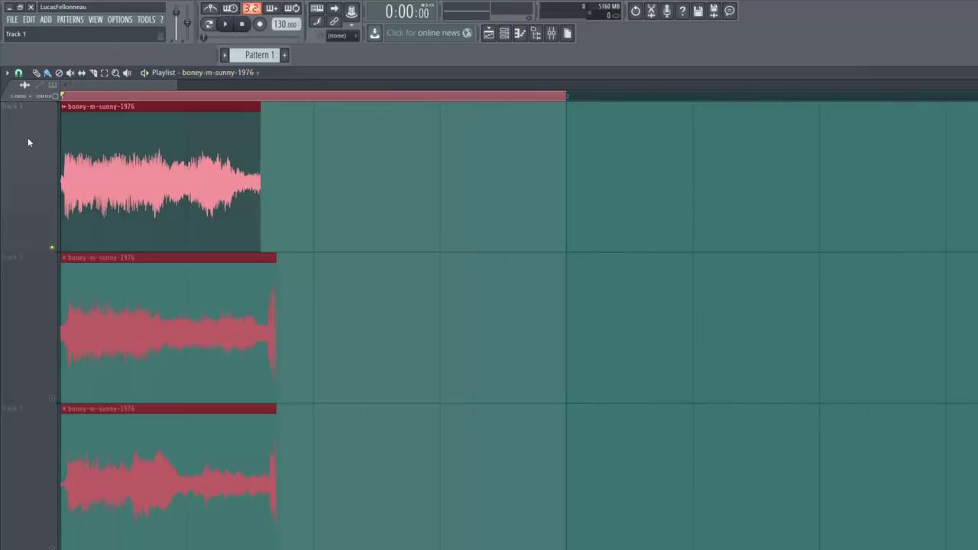
click(11, 19)
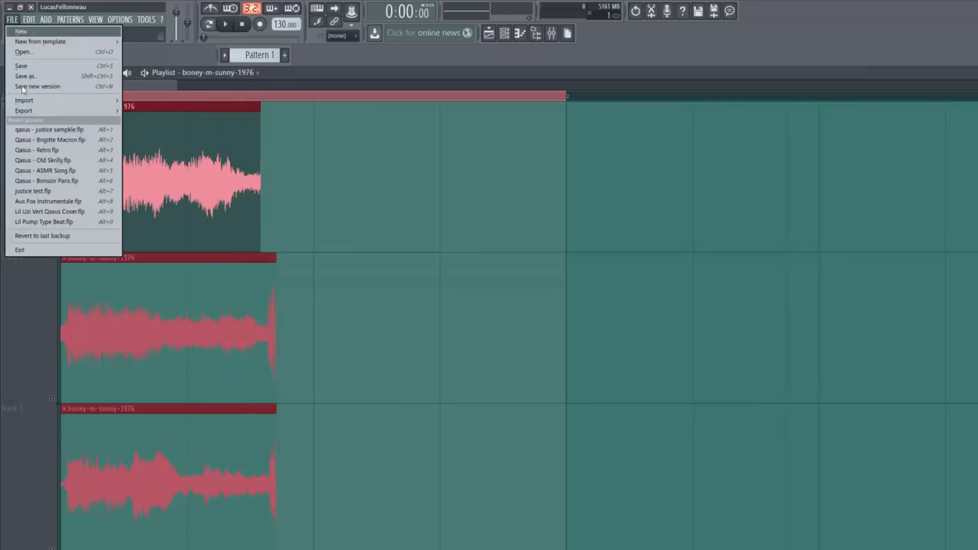
mouse_move(33, 117)
click(187, 121)
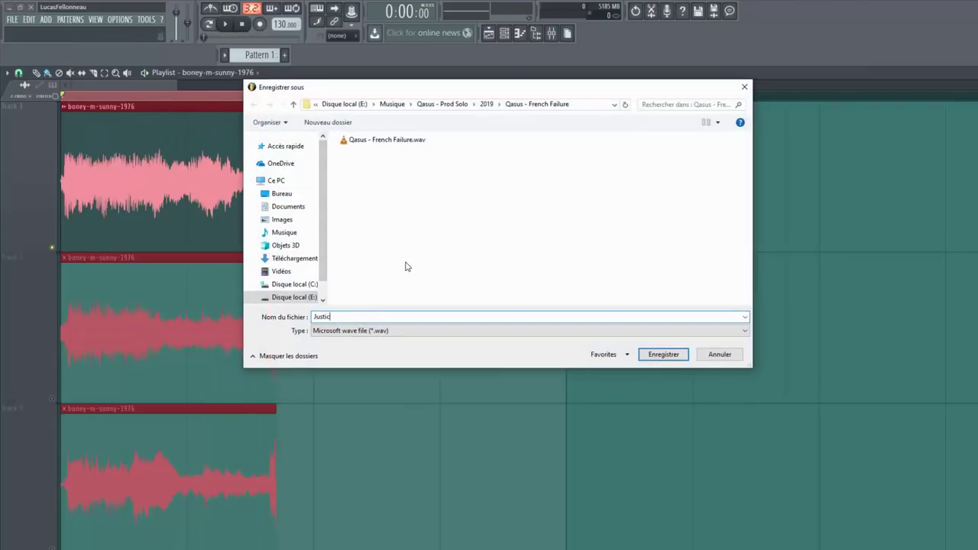
text(Justice 1)
key(Return)
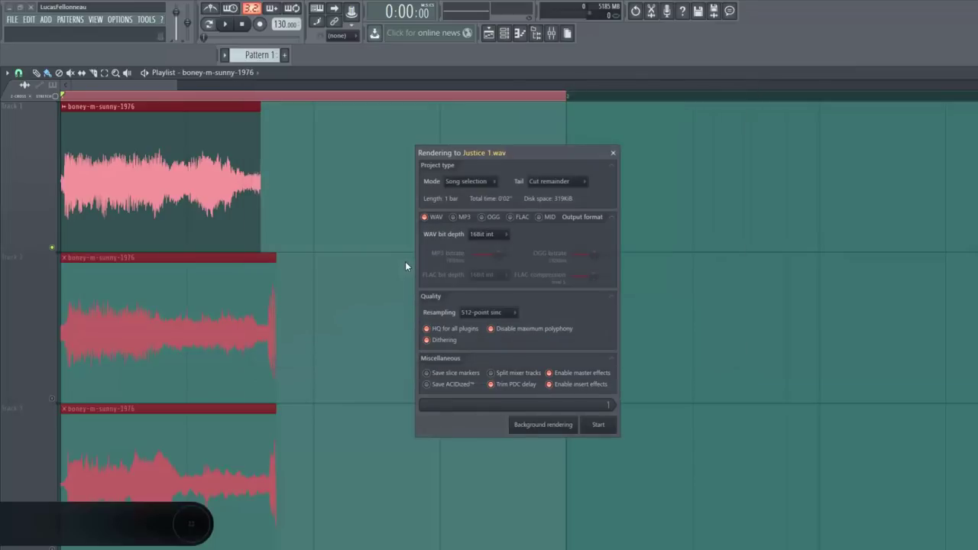
key(Return)
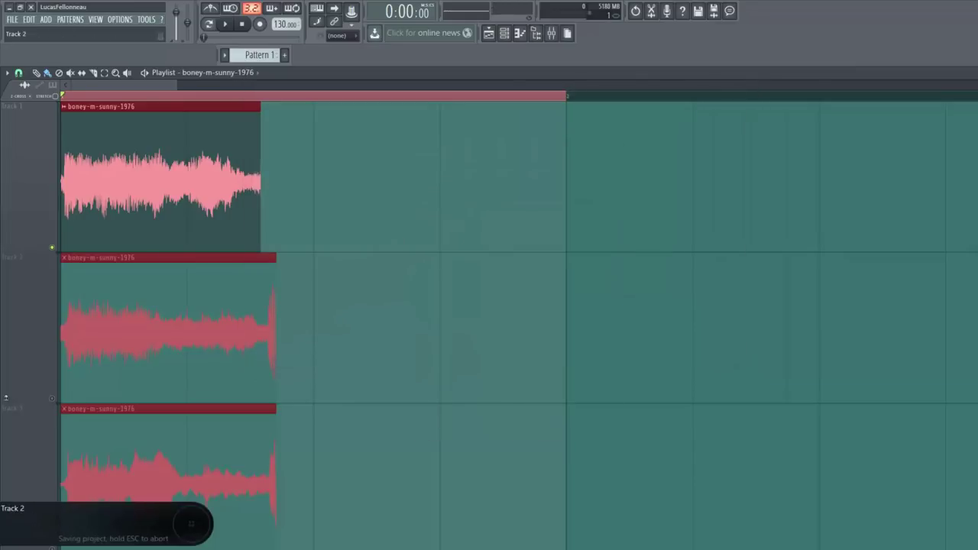
Step: Solo track 2 and audition its chord clip
scroll(54, 383, down, 2)
key(space)
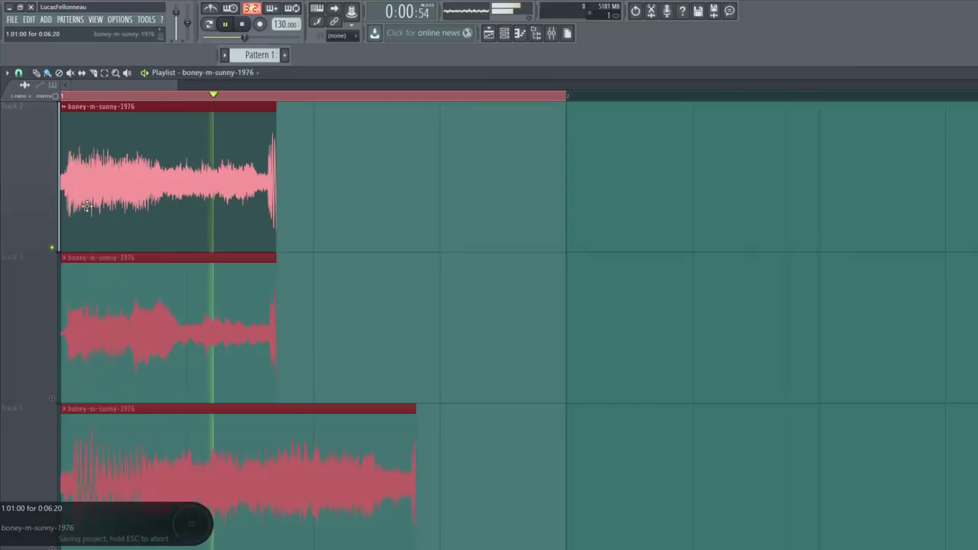
key(space)
drag(87, 206, 40, 222)
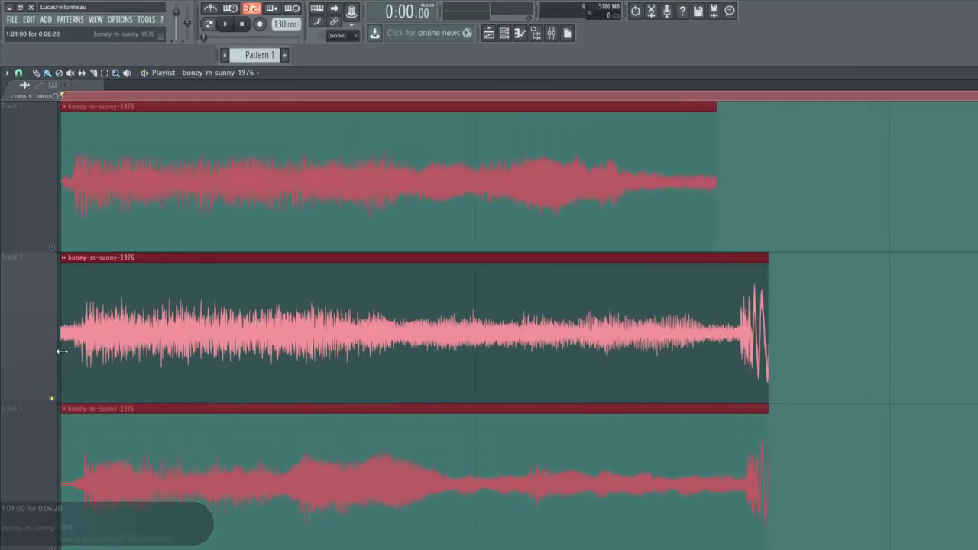
Step: Deselect the clips, trim the quiet start of the track 2 chord and realign it to bar 1
drag(67, 353, 33, 365)
click(830, 203)
right_click(830, 203)
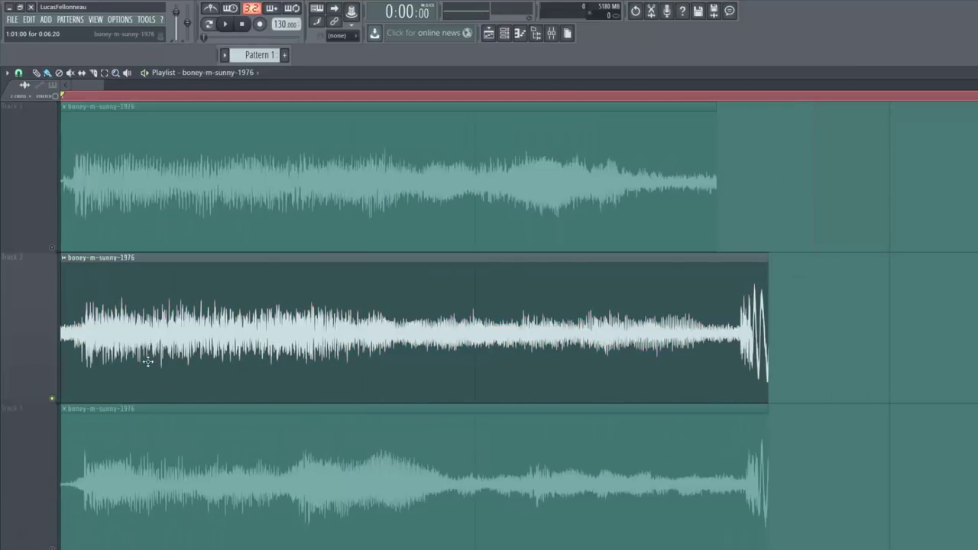
drag(148, 362, 216, 359)
drag(131, 357, 152, 354)
drag(539, 333, 449, 331)
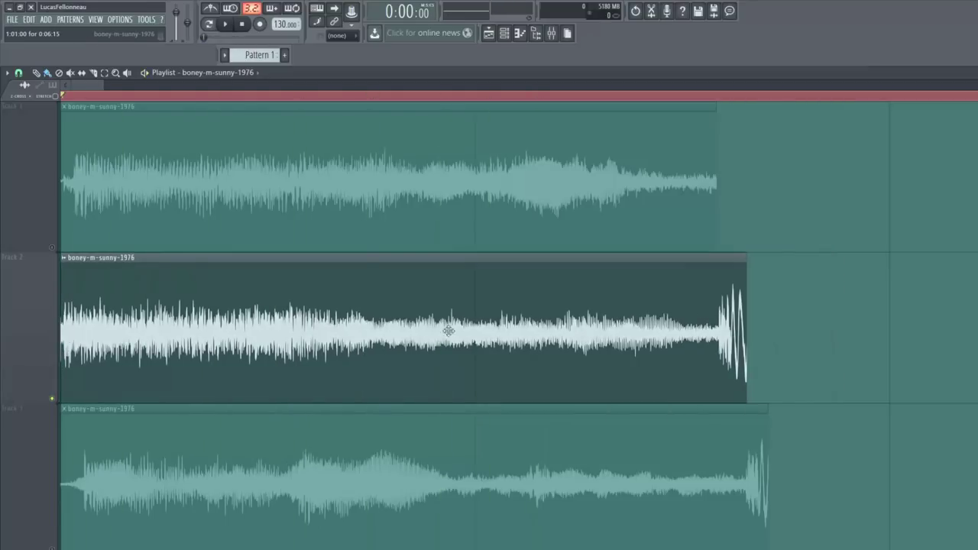
Step: Trim the end of the track 2 chord to a length of 0:06:08 and audition it
key(space)
key(space)
drag(745, 298, 708, 308)
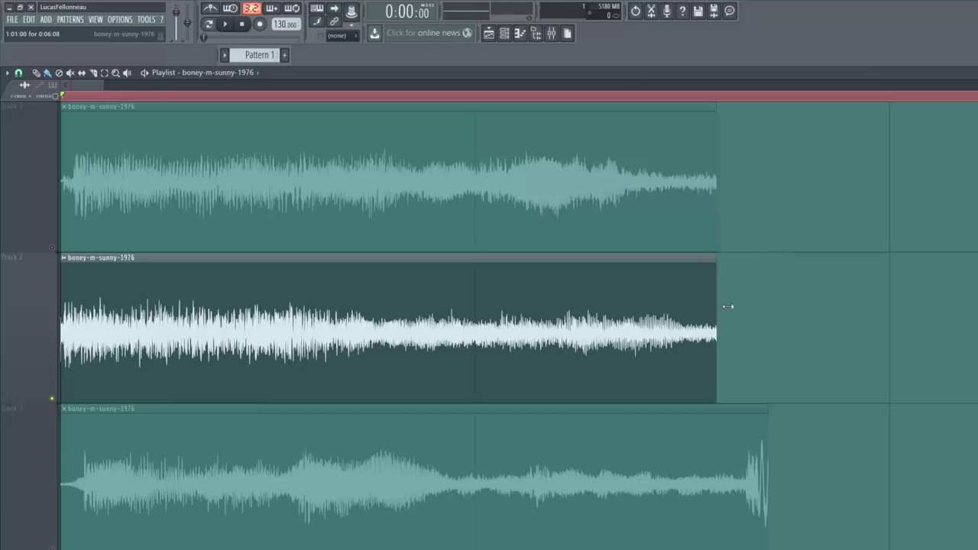
key(space)
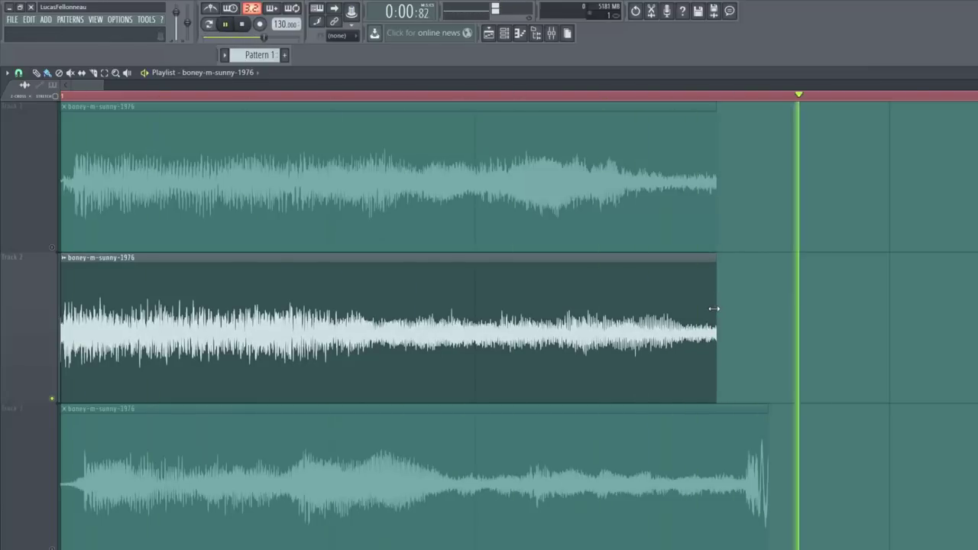
Step: Stop playback and render bar 1 of the soloed track 2 chord as the WAV file "justice 2"
drag(104, 86, 205, 86)
key(space)
click(11, 19)
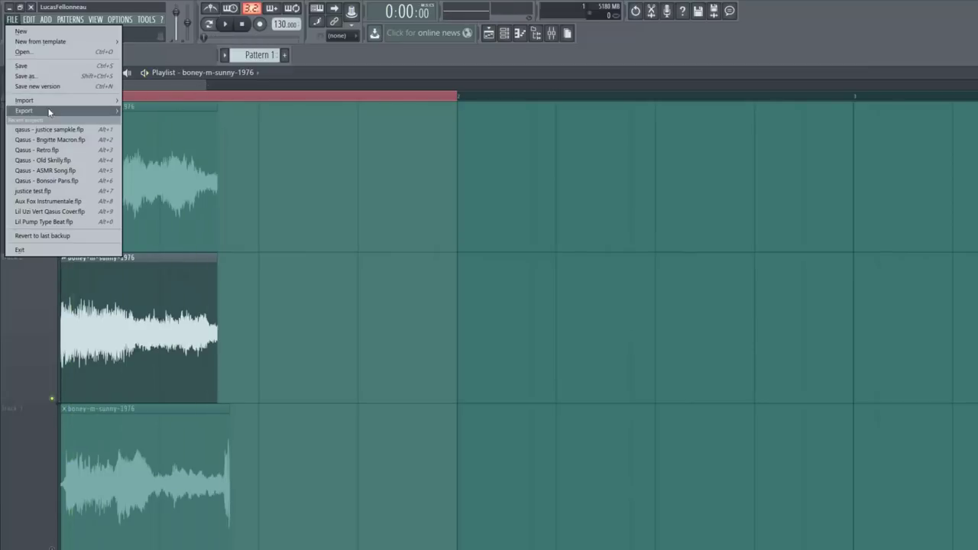
mouse_move(48, 113)
click(153, 112)
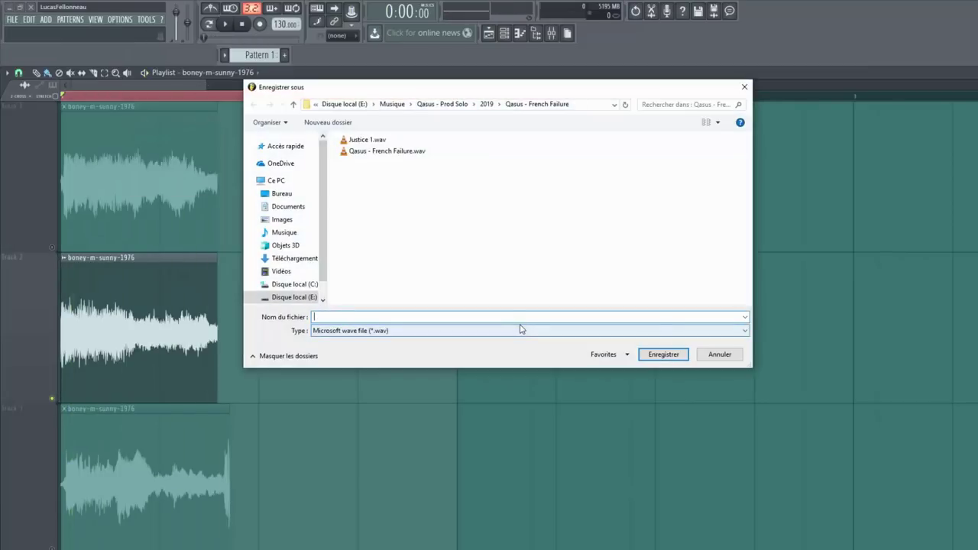
text(justice)
key(Return)
key(Return)
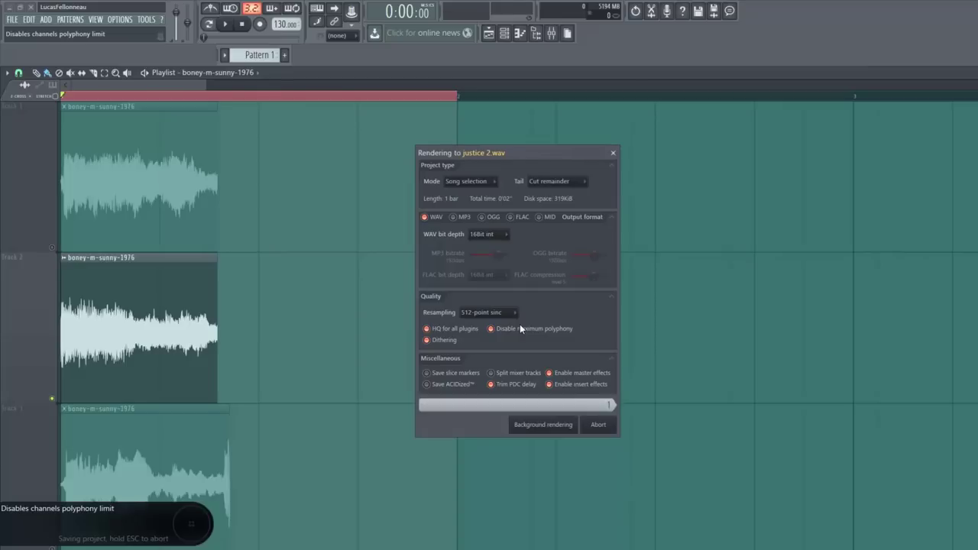
Step: Solo track 3 in place of track 2 and audition its chord clip
scroll(91, 196, up, 1)
click(52, 398)
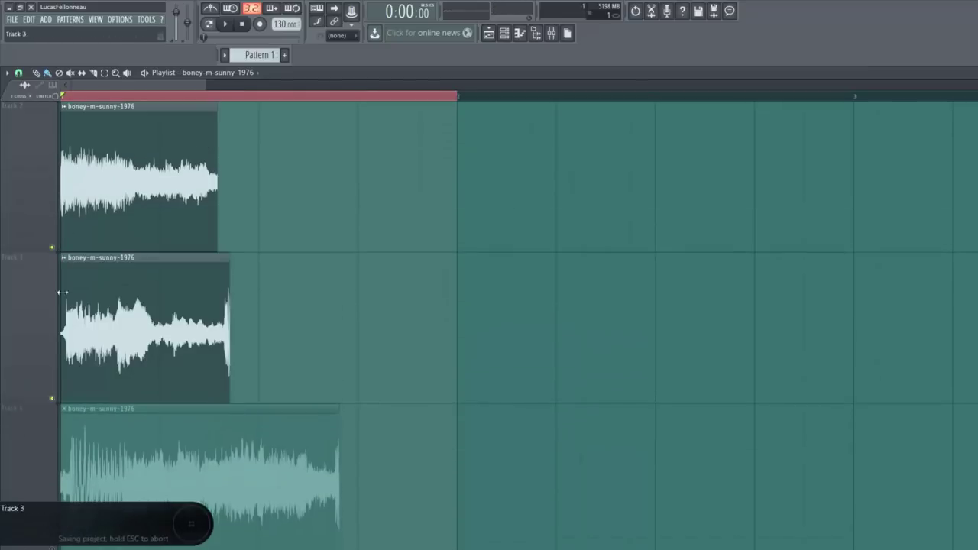
click(52, 247)
key(space)
Step: Trim the quiet start of the track 3 chord, realign the clip to bar 1 and play it
ctrl+right_click(113, 349)
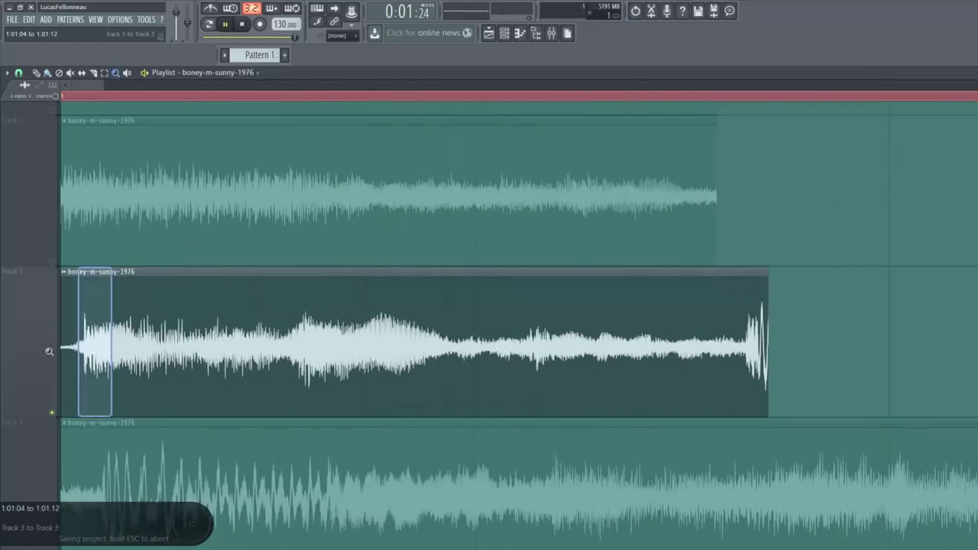
key(space)
drag(61, 344, 81, 344)
drag(299, 350, 278, 350)
key(space)
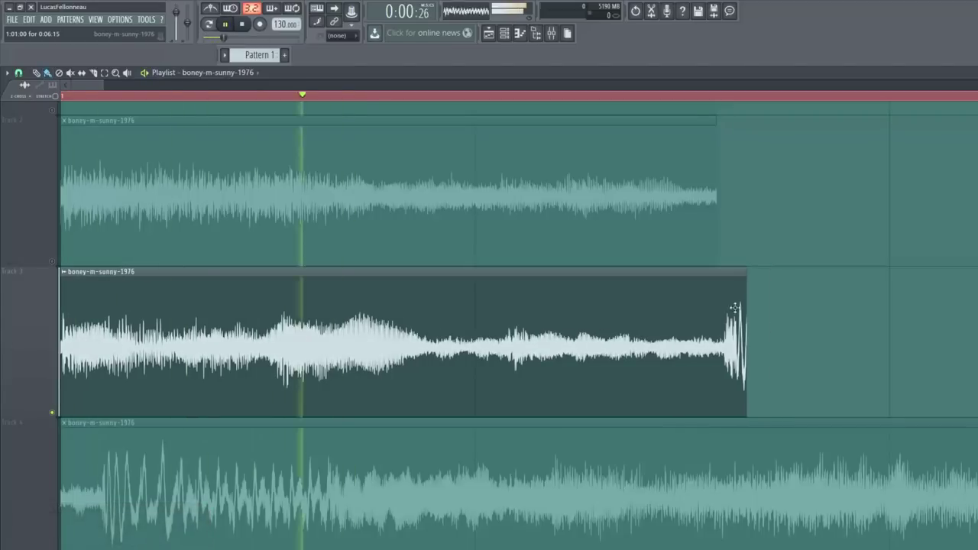
Step: Trim the loud spike off the end of the track 3 chord and audition the result
key(space)
drag(743, 317, 725, 321)
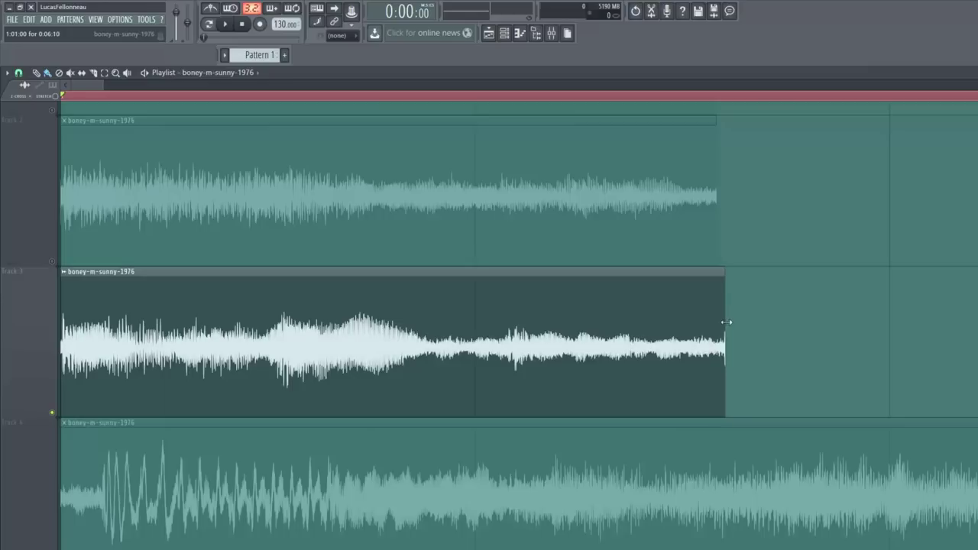
key(space)
Step: Stop playback and render bar 1 of the soloed track 3 chord as the WAV file "jsutice 3"
ctrl+right_click(546, 287)
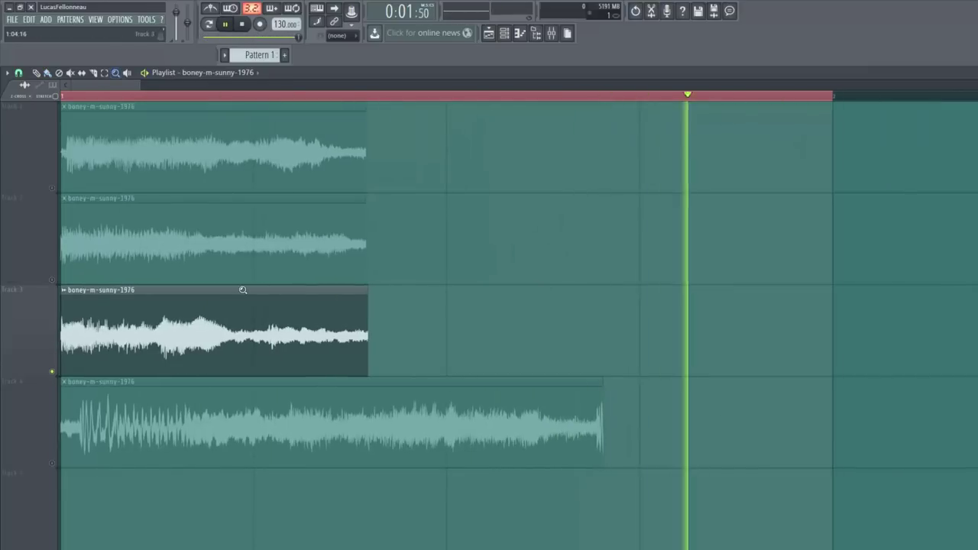
key(space)
click(13, 20)
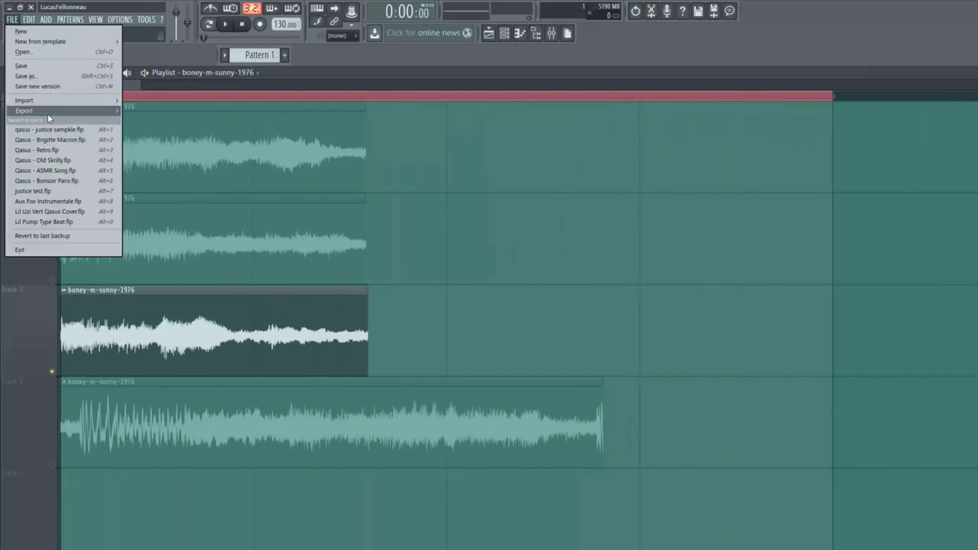
mouse_move(48, 118)
click(153, 121)
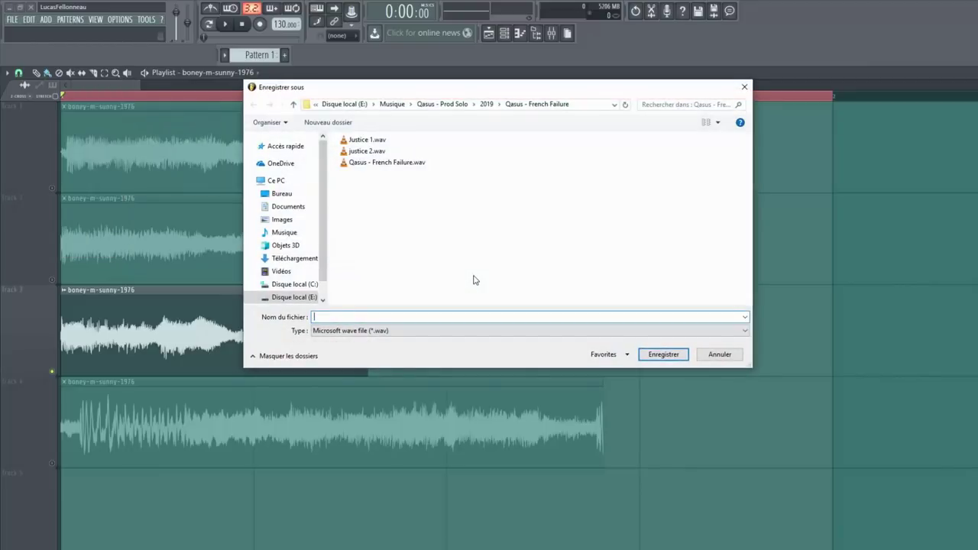
key(Return)
key(Return)
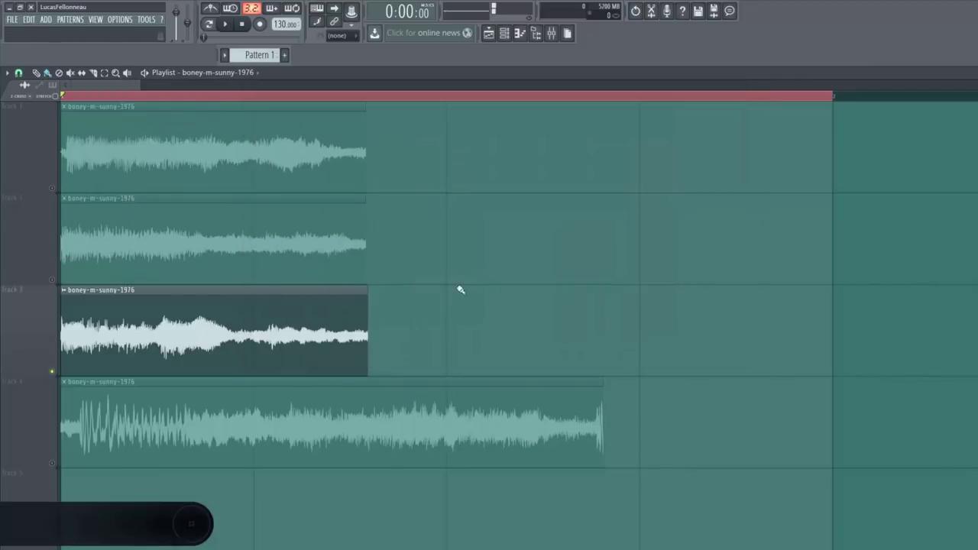
Step: Solo track 4 in place of track 3 and audition its chord clip
click(52, 463)
click(52, 372)
key(space)
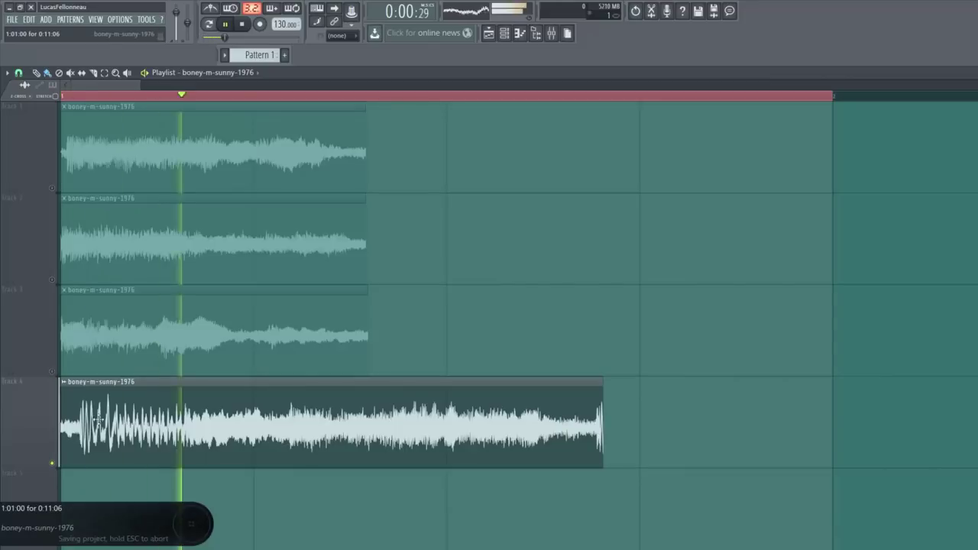
ctrl+right_click(226, 390)
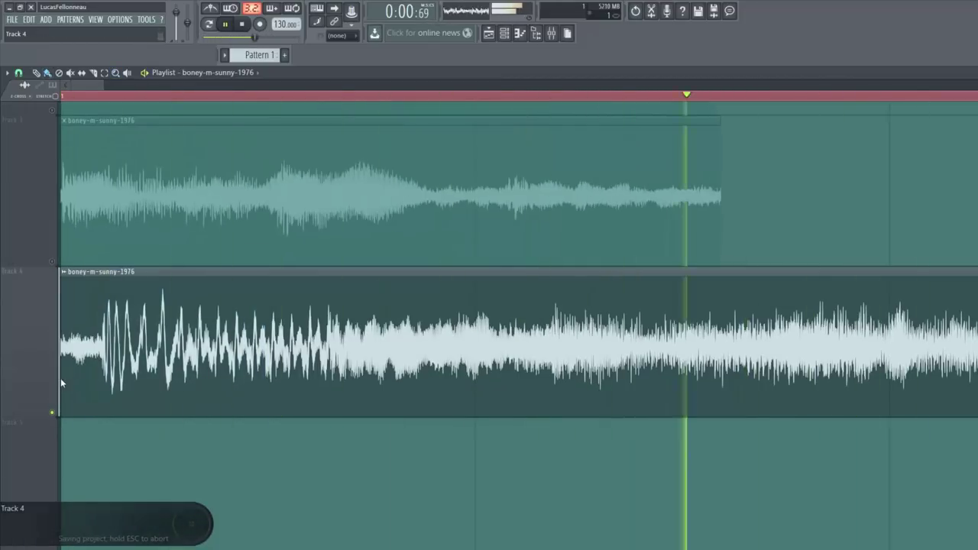
key(space)
key(space)
Step: Trim the start of the track 4 chord, align it to bar 1, cut the spike off its end and play it
drag(63, 379, 313, 380)
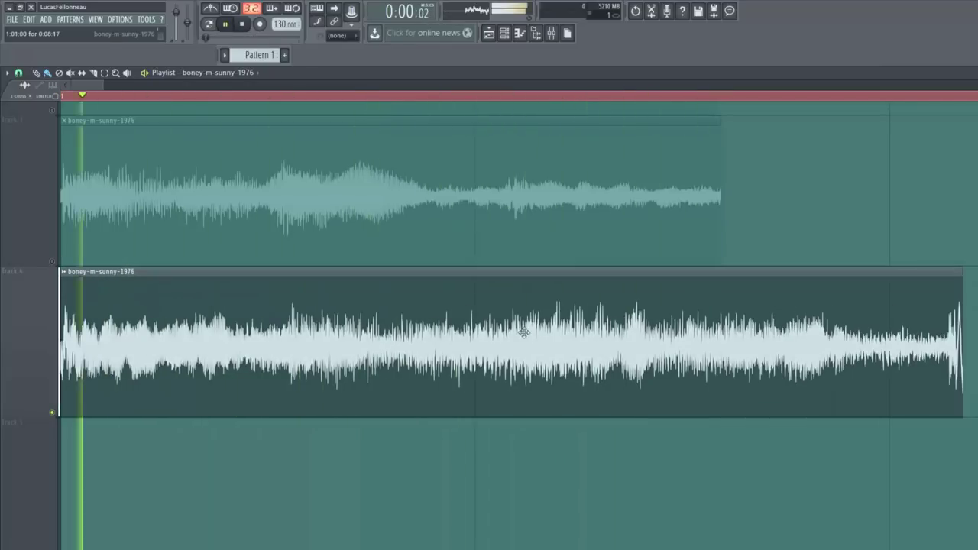
key(space)
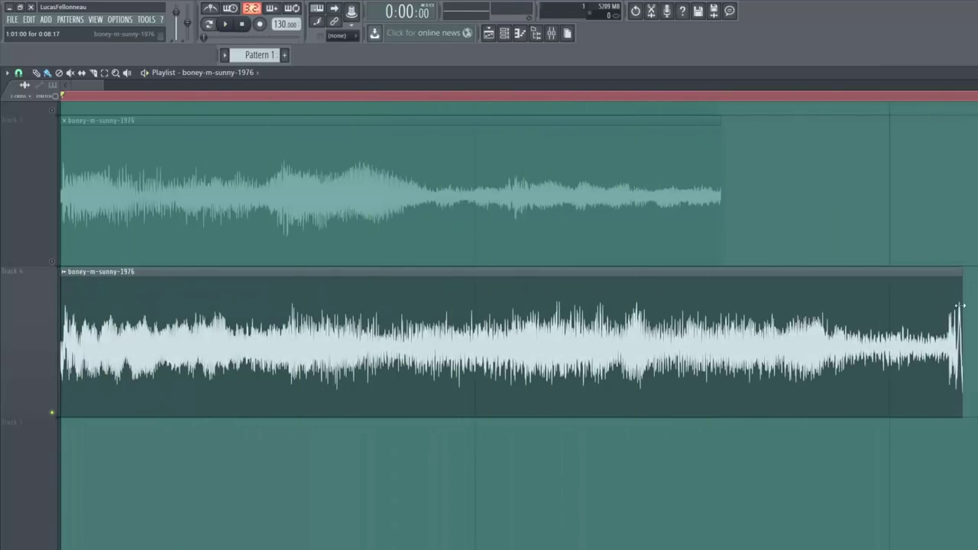
drag(960, 307, 943, 313)
key(space)
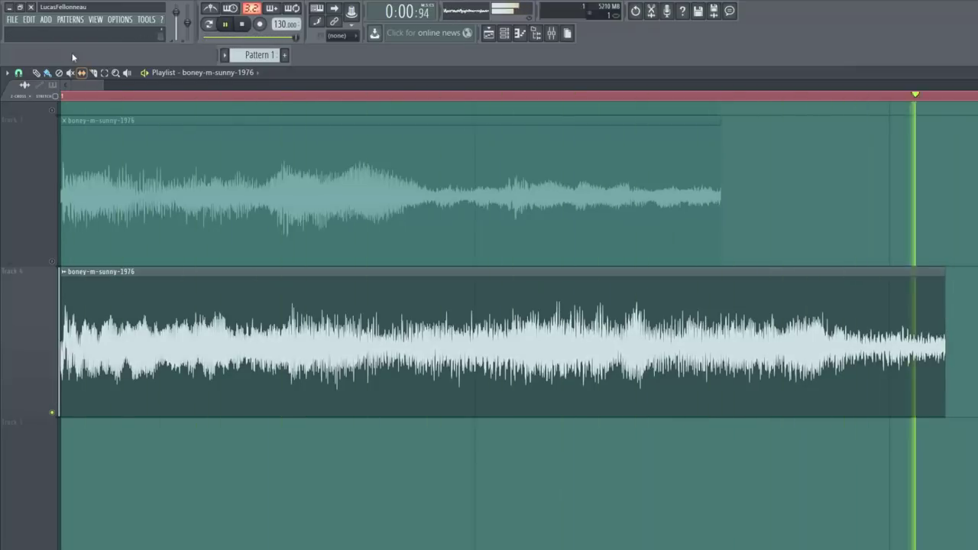
Step: Stop playback and export the soloed track 4 chord as the WAV file "justice 4"
key(space)
click(13, 19)
mouse_move(38, 115)
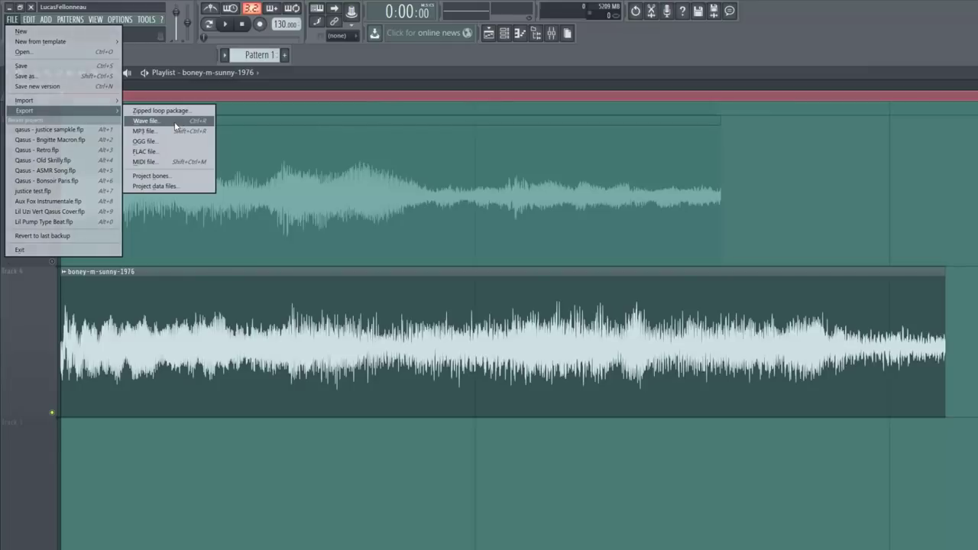
click(175, 125)
text(j)
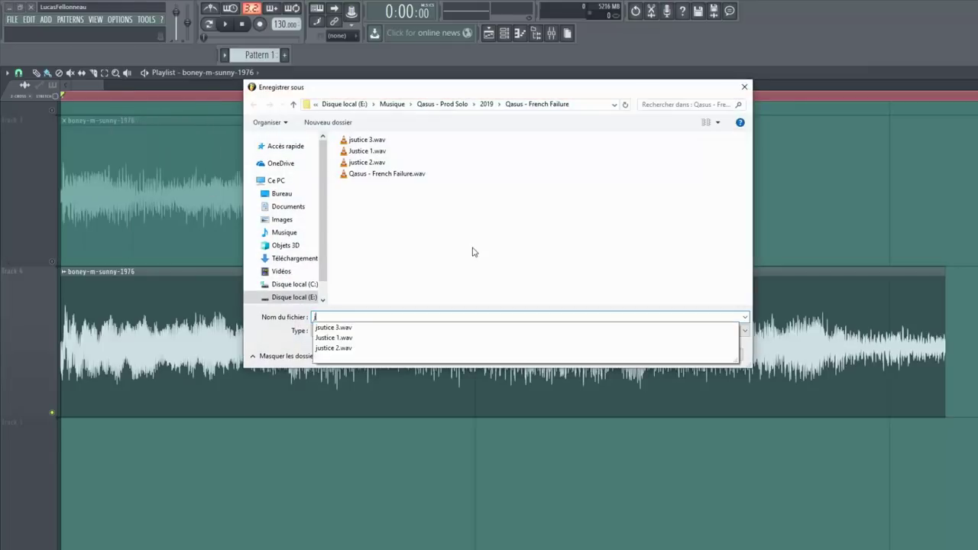
text(ustice)
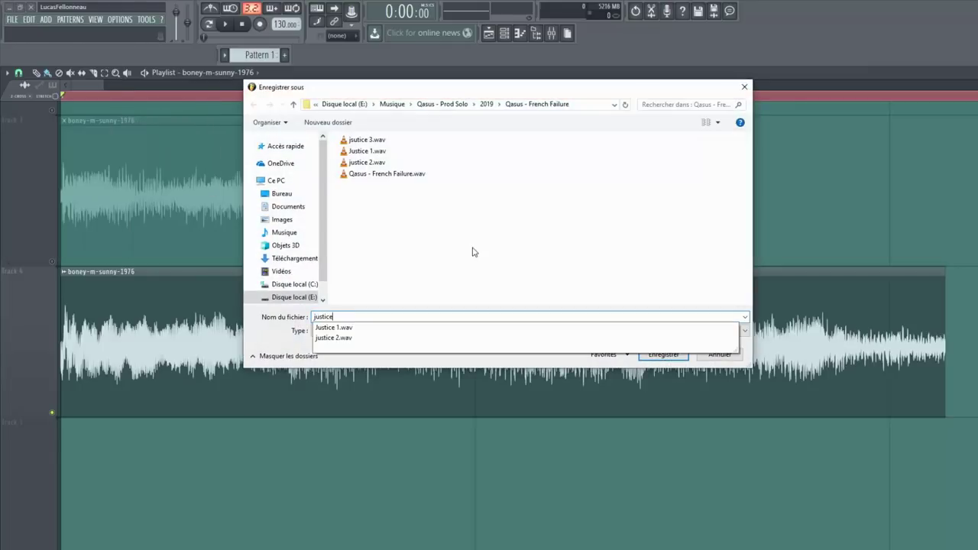
text( 4)
key(Return)
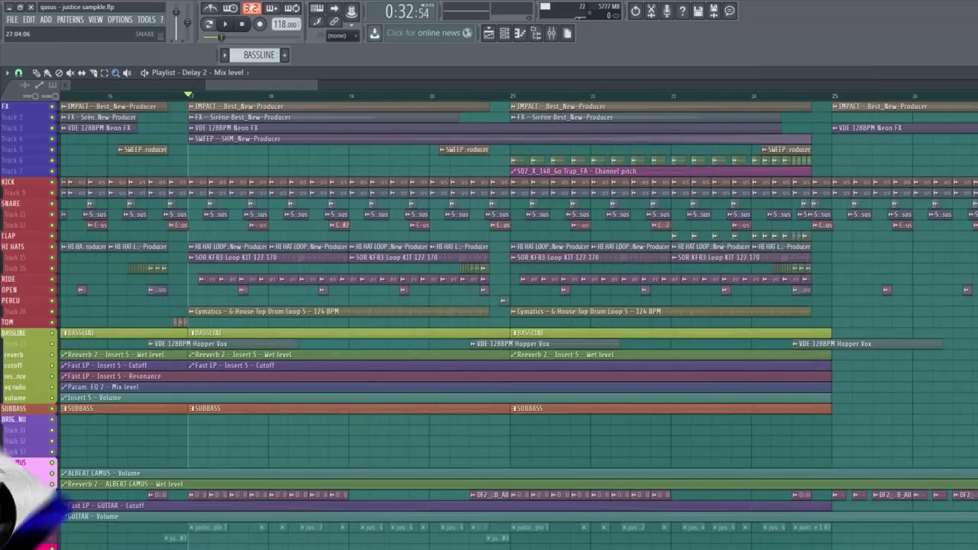
Step: Look over the drum and effects tracks of the finished arrangement and play it from bar 17
drag(977, 96, 977, 111)
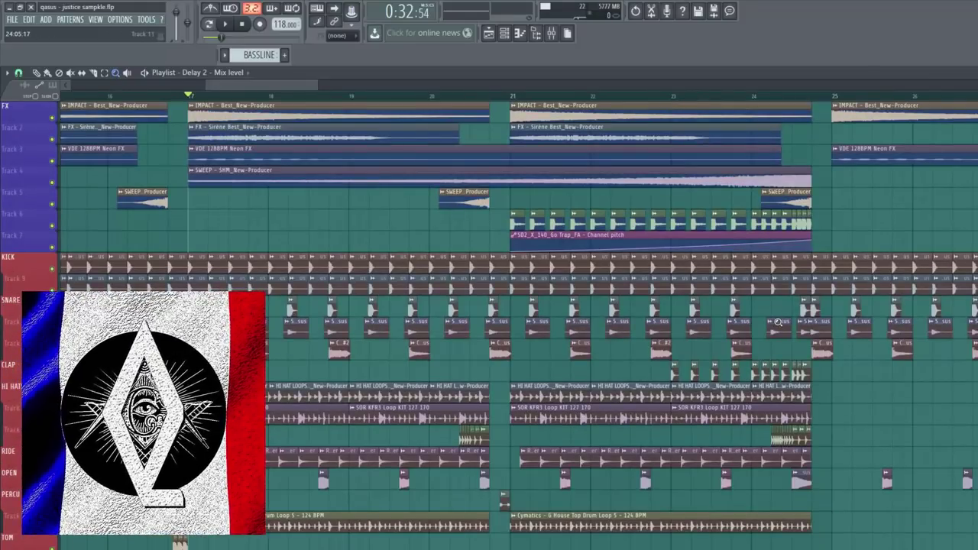
scroll(778, 322, down, 2)
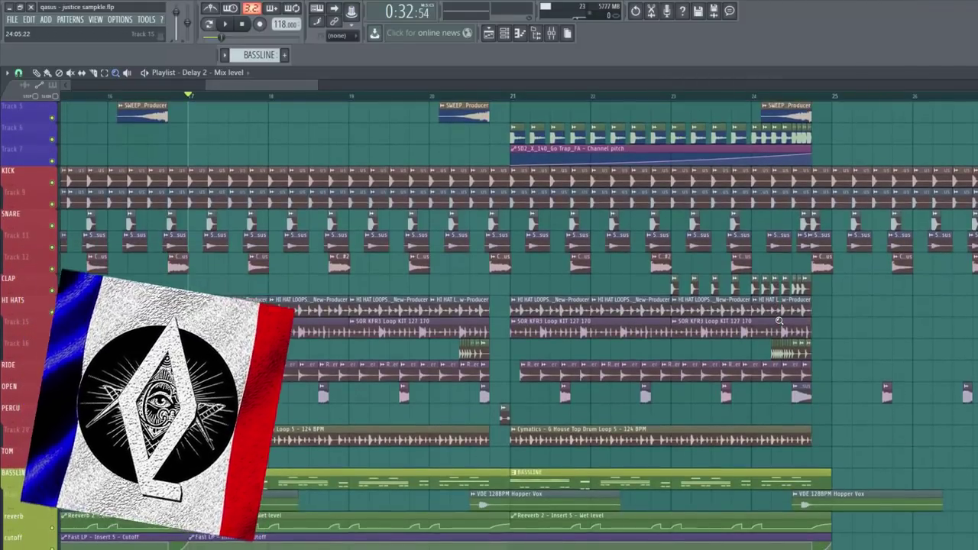
scroll(774, 319, up, 3)
key(space)
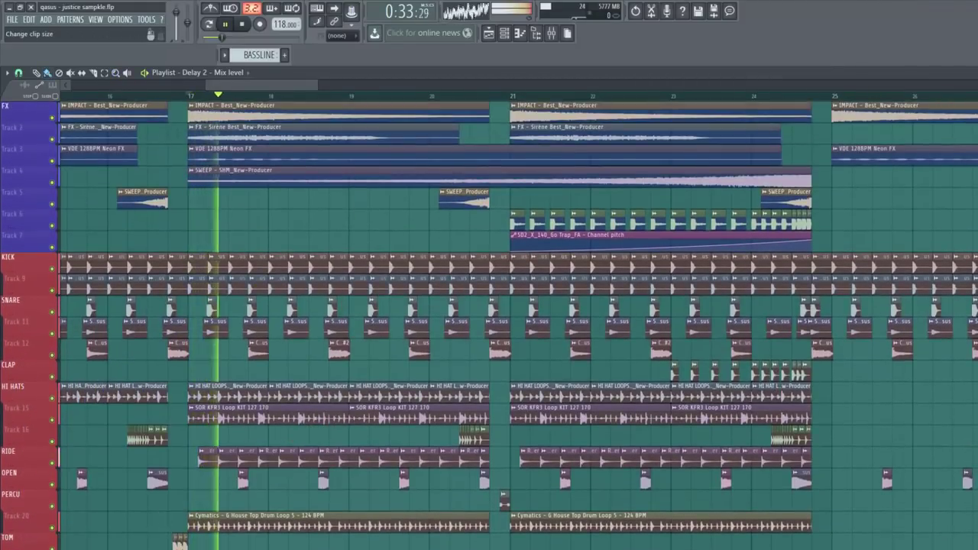
drag(977, 96, 976, 80)
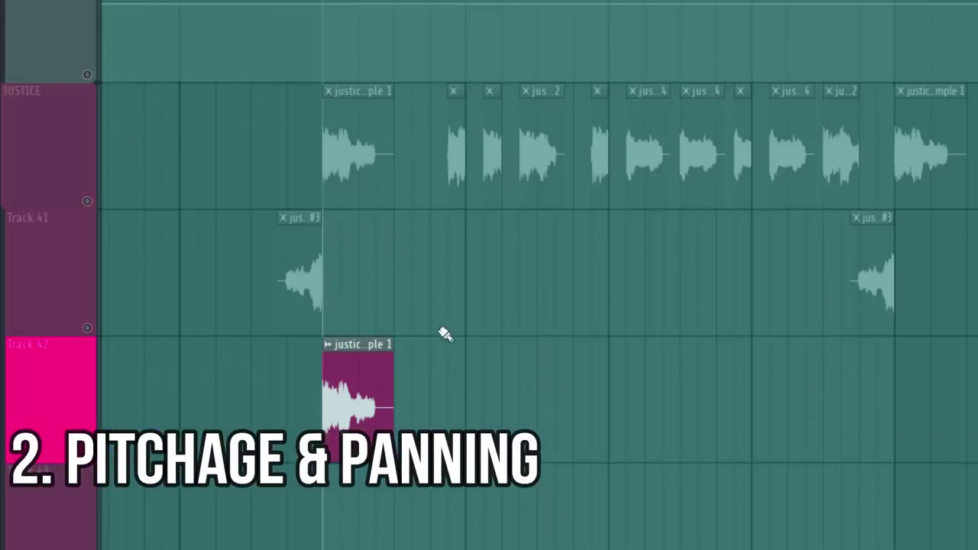
Step: Open the channel settings of the justice sample 1 clip on track 42 and raise its time-stretching pitch
double_click(377, 411)
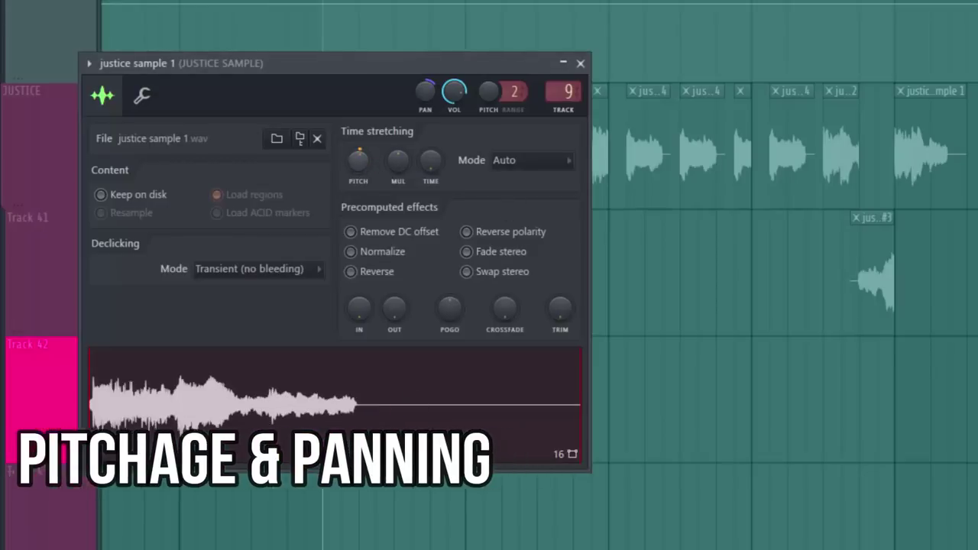
right_click(365, 172)
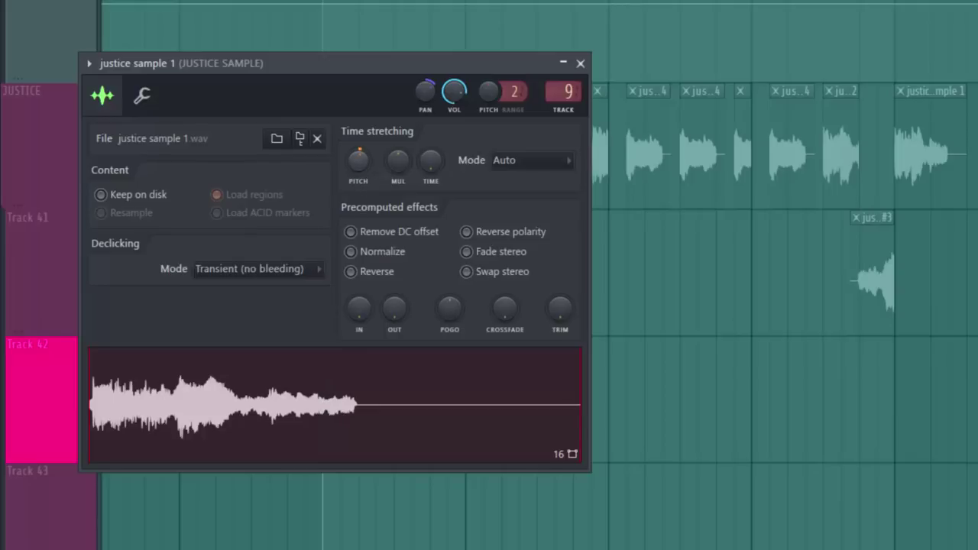
drag(359, 170, 358, 165)
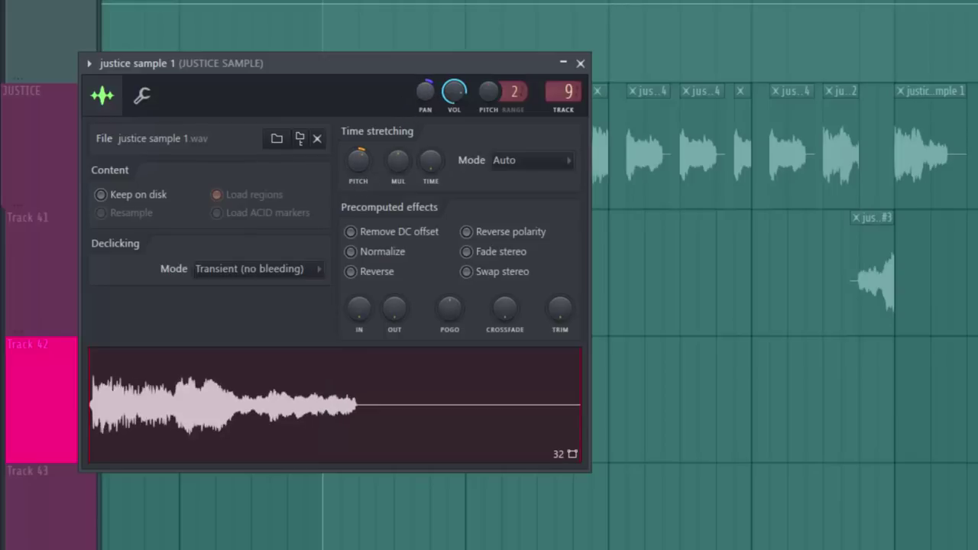
Step: Reset the panning of justice sample 1, pan it slightly right and close its channel settings
right_click(421, 88)
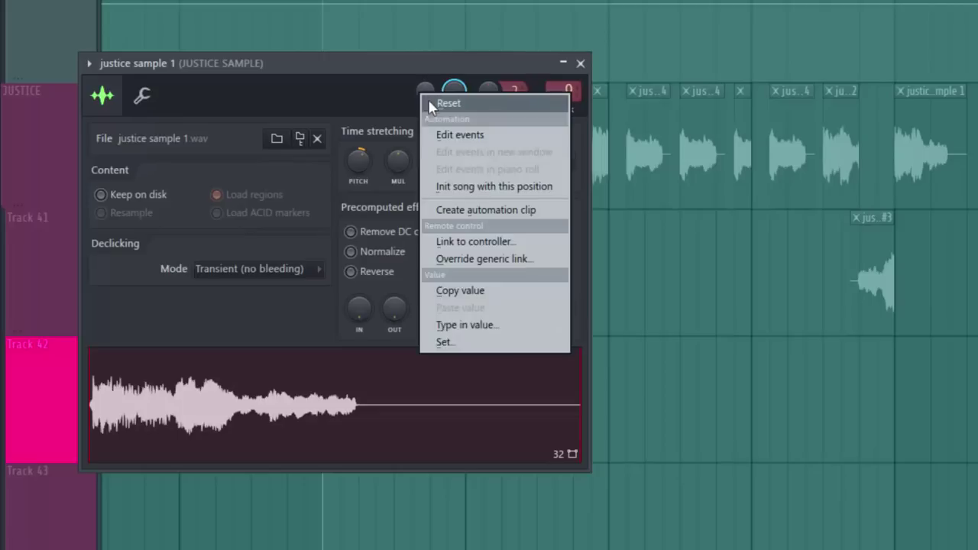
click(422, 95)
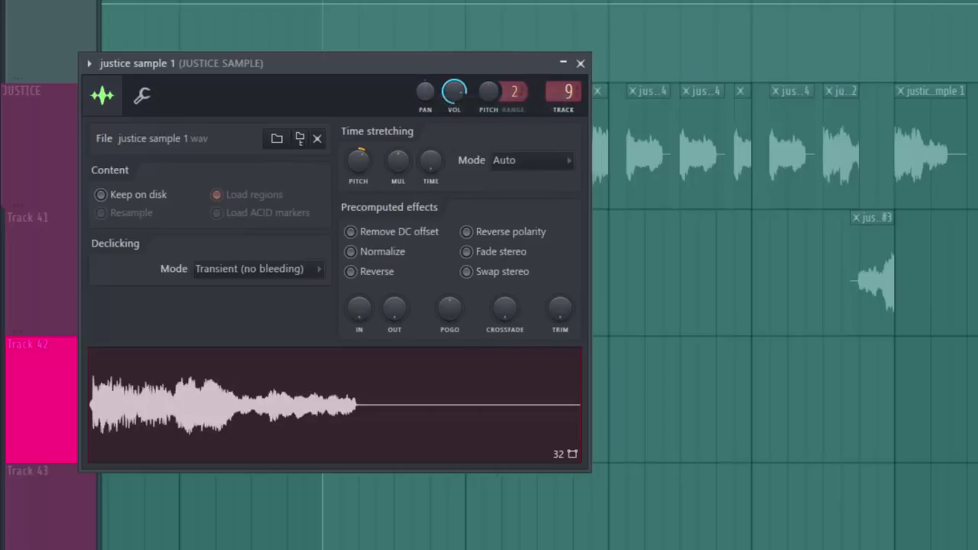
right_click(420, 91)
click(420, 91)
drag(419, 91, 420, 107)
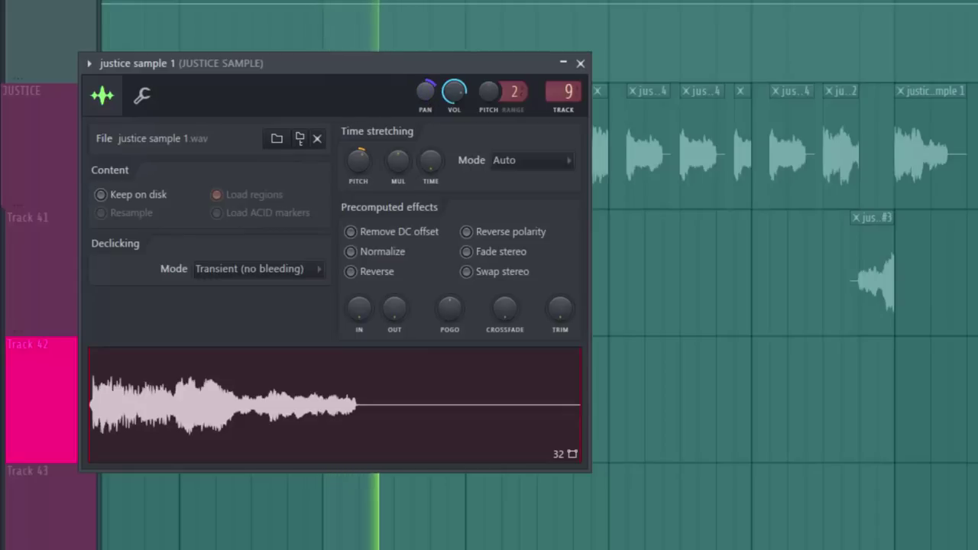
click(581, 64)
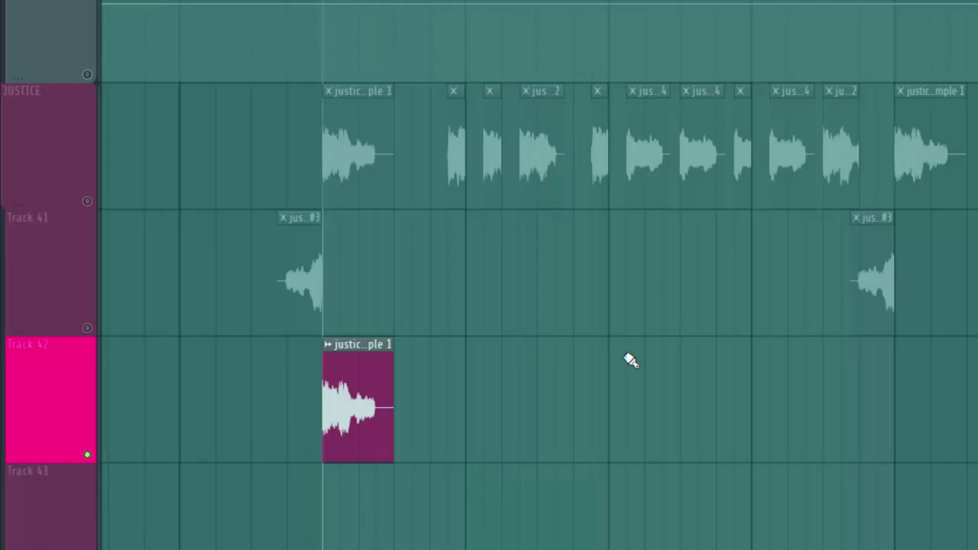
Step: Examine the pitch and panning settings of the justice sample 1, 2 and 3 channels, moving each window aside
click(232, 234)
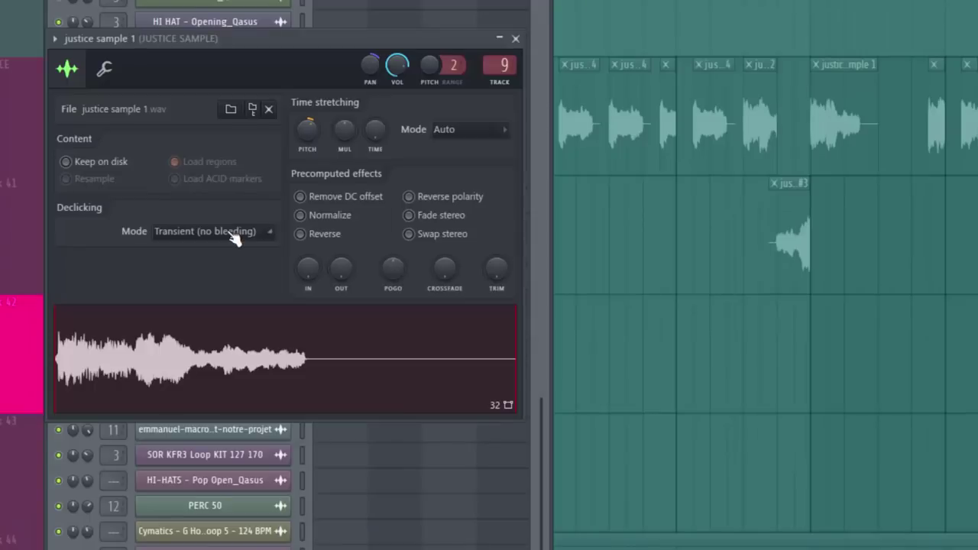
drag(366, 37, 679, 0)
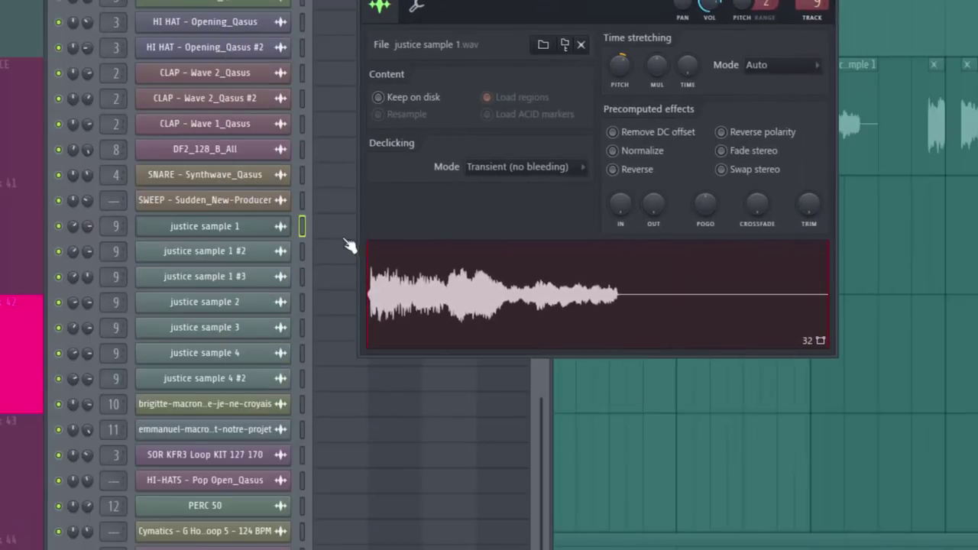
click(250, 310)
drag(490, 201, 698, 48)
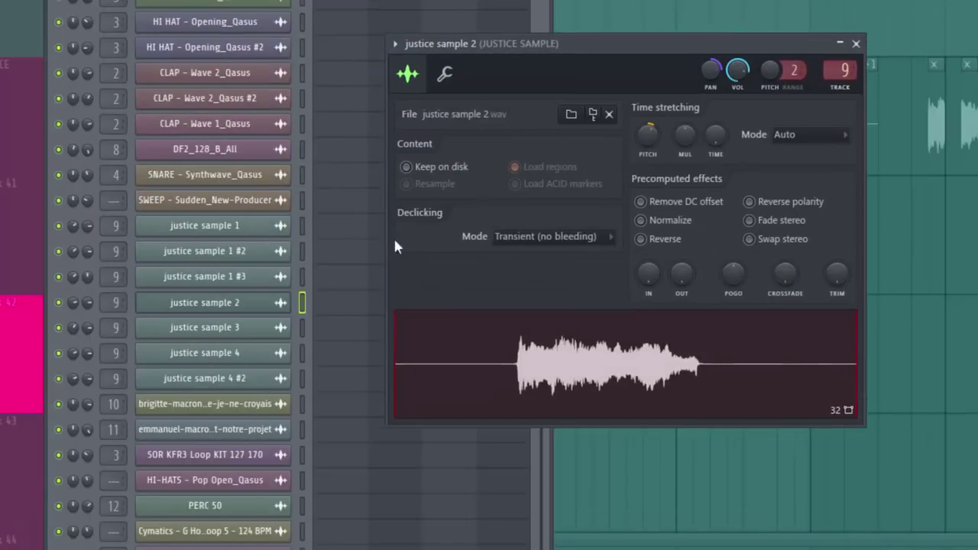
click(246, 332)
drag(424, 83, 845, 33)
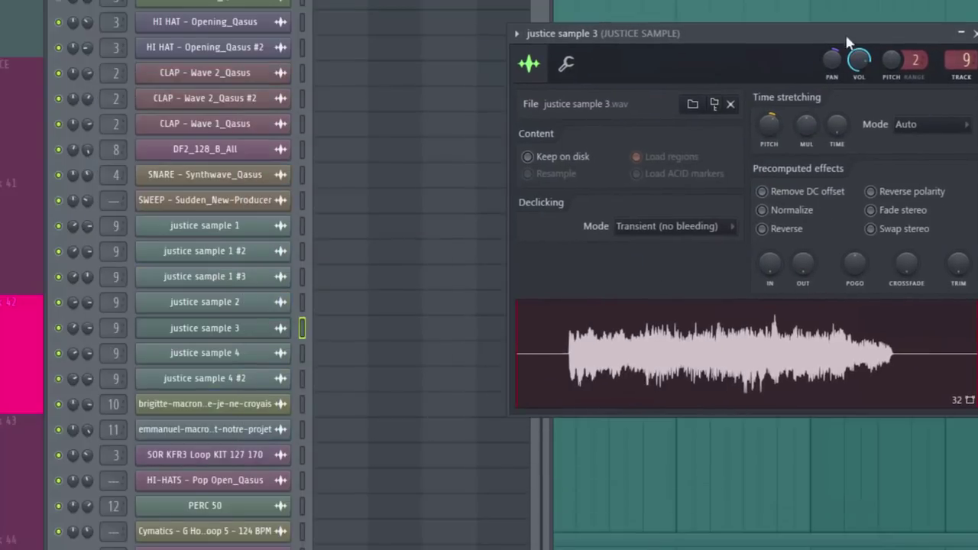
Step: Examine the pitch and panning settings of the justice sample 4 channel and close its window
click(257, 356)
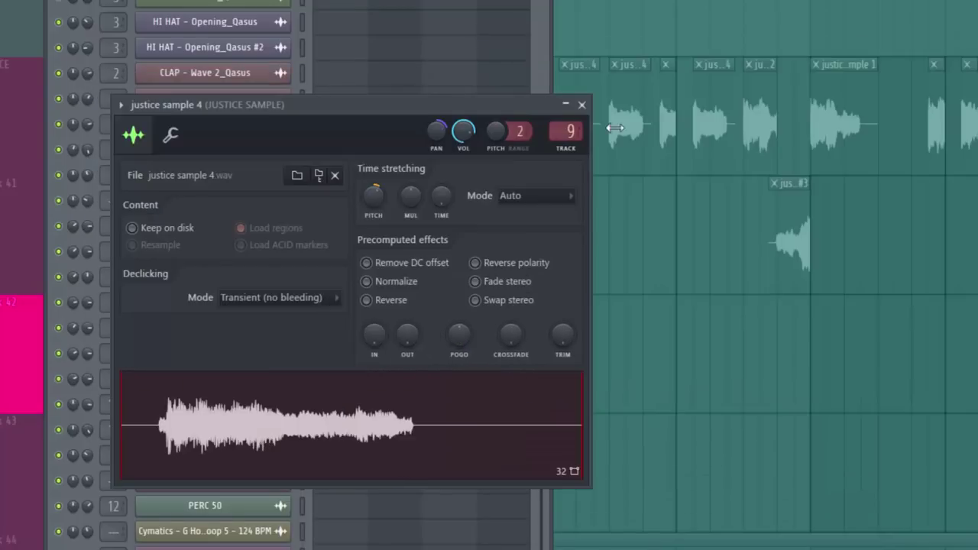
click(582, 105)
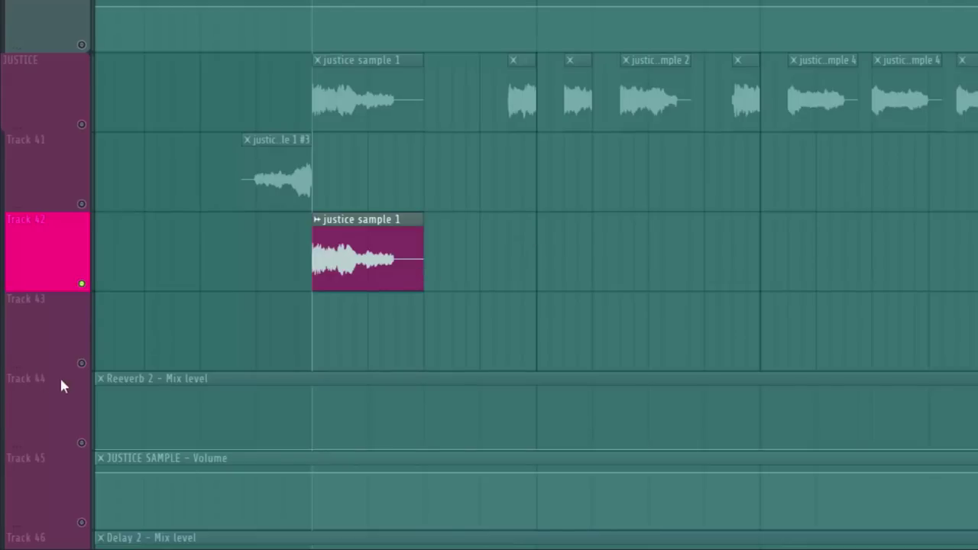
Step: Unmute track 43 and play back the justice sample 1 clip on track 42
click(82, 364)
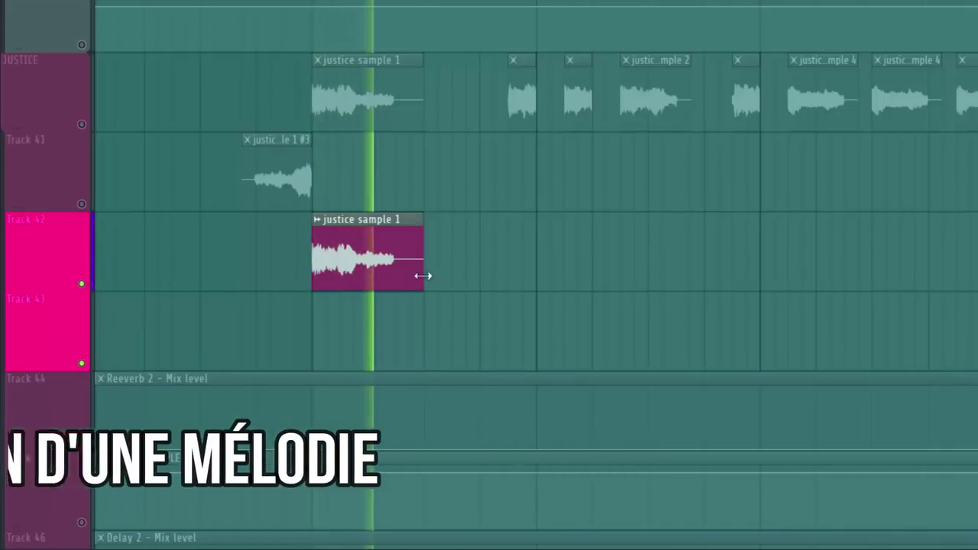
key(space)
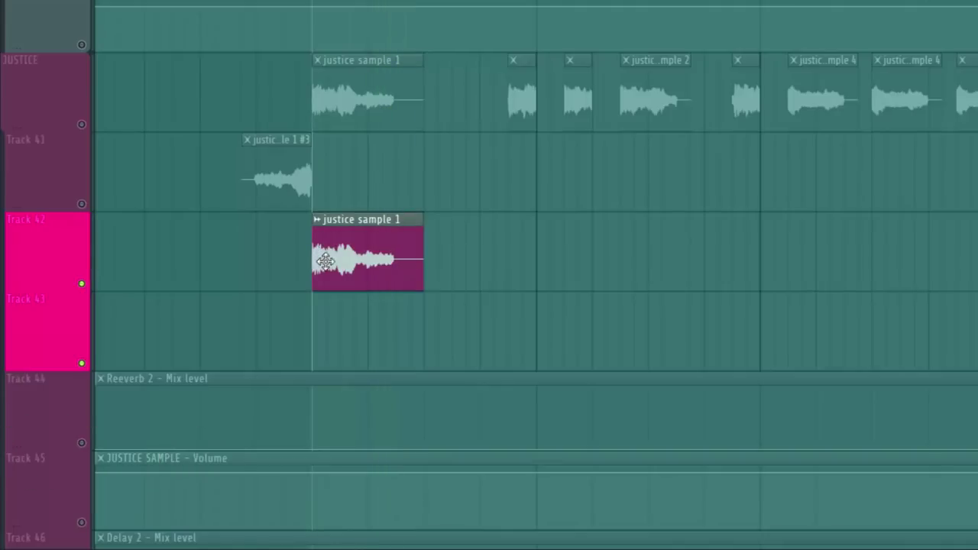
key(space)
key(space)
Step: Place a justice sample 2 clip on track 42 beneath the second clip of the JUSTICE track and play it
drag(530, 251, 728, 220)
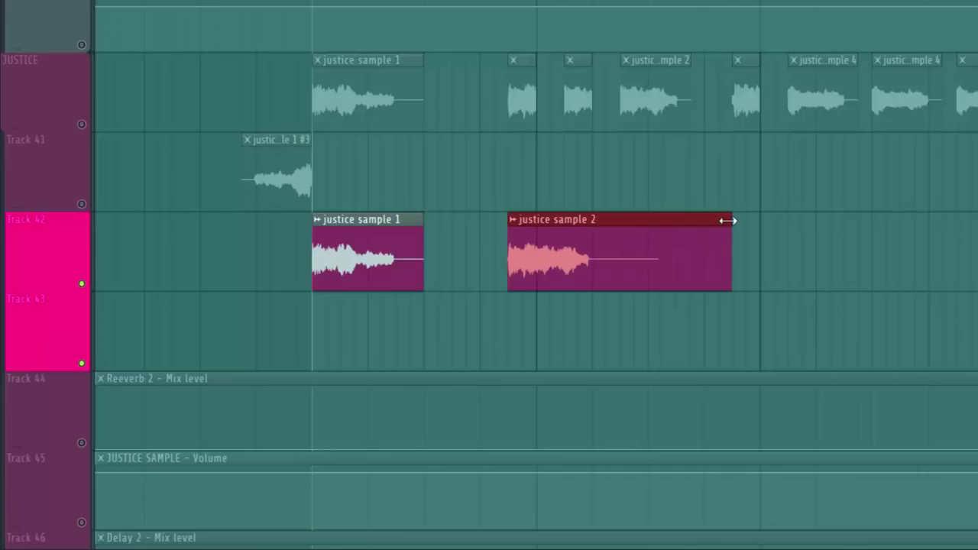
key(space)
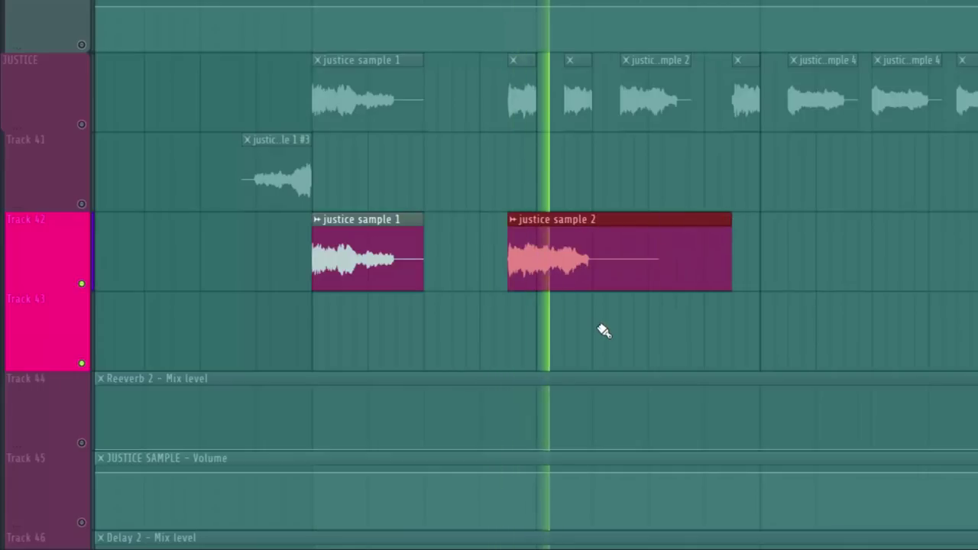
key(space)
key(space)
key(space)
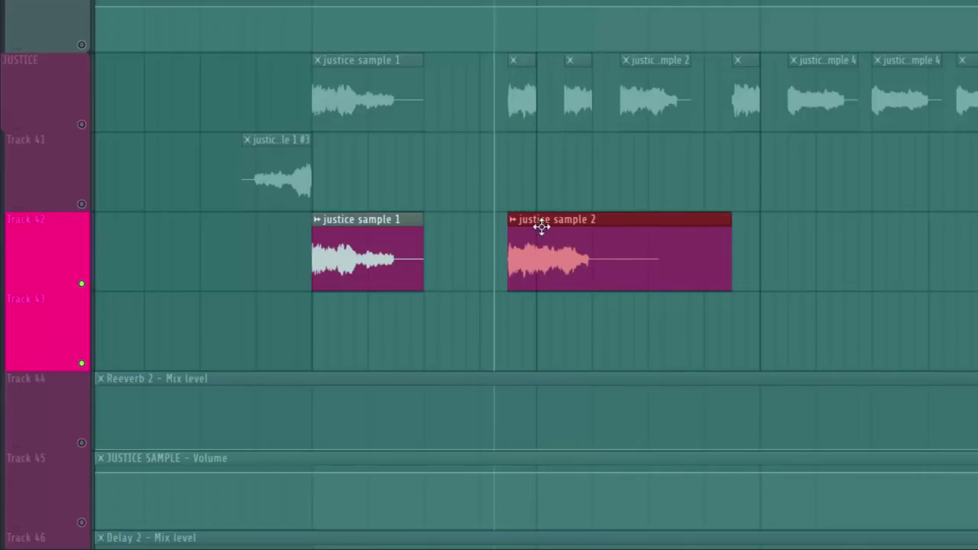
Step: Slice the justice sample 2 clip at the bar line, shift the remainder under the third JUSTICE clip and play the result
drag(538, 333, 538, 333)
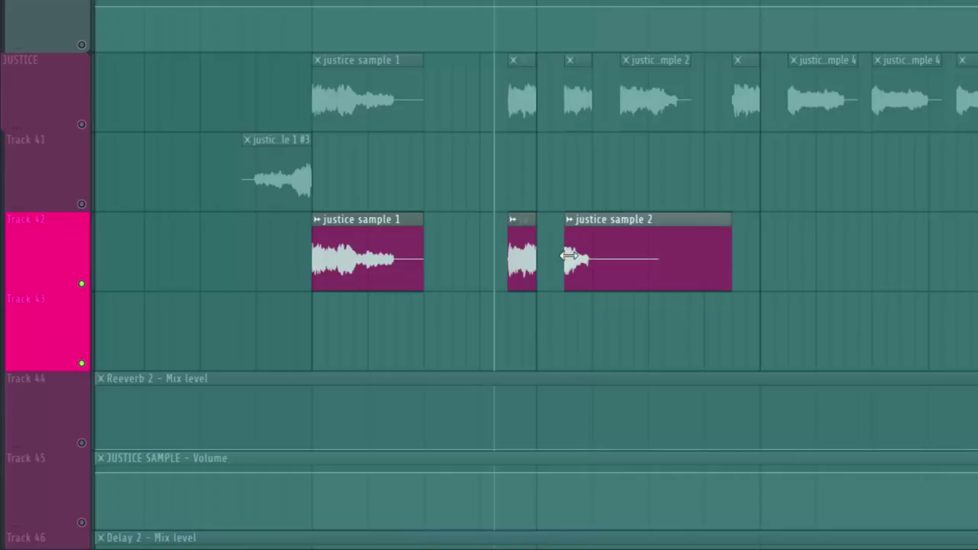
key(space)
key(space)
key(space)
drag(567, 262, 584, 254)
key(space)
key(space)
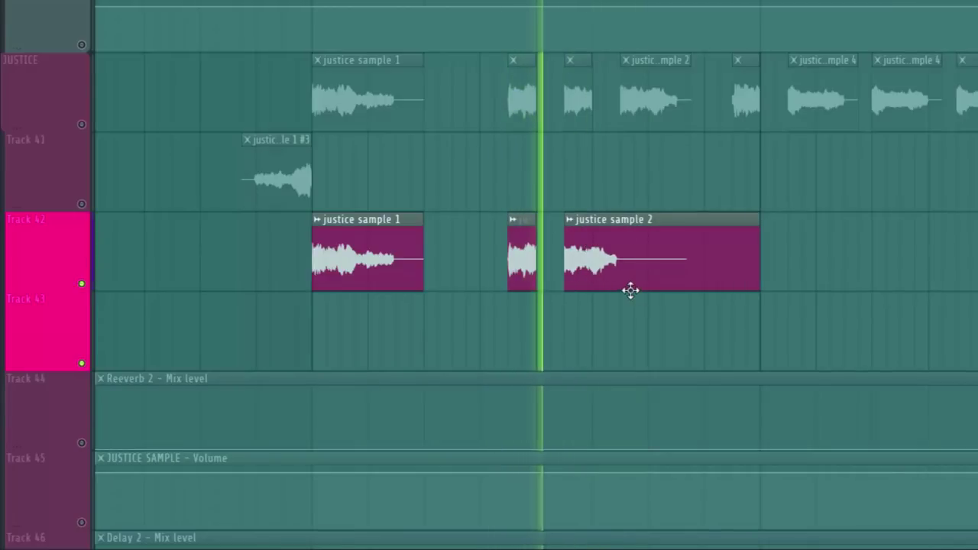
key(space)
key(space)
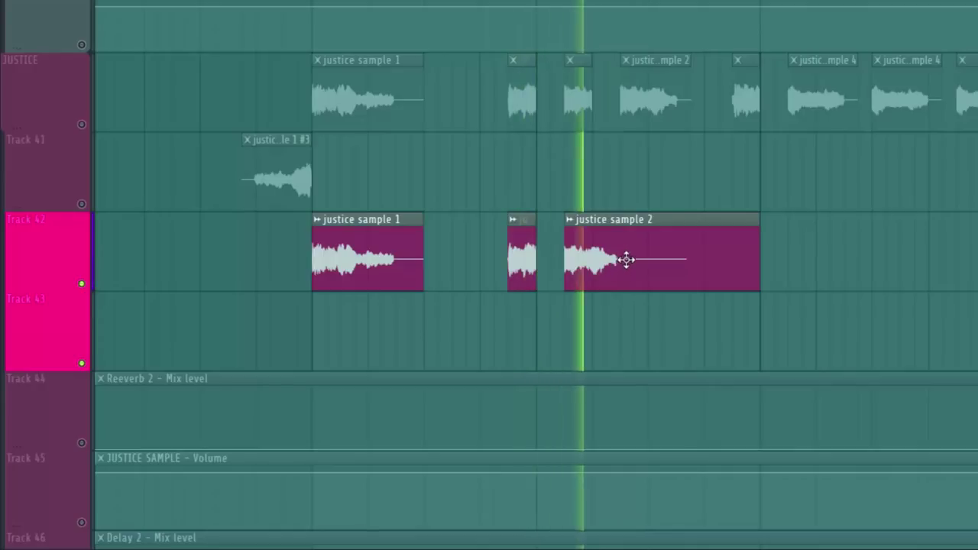
Step: Cut the second justice sample 2 piece to the length of the clip above and add a longer justice sample 2 clip after it
key(space)
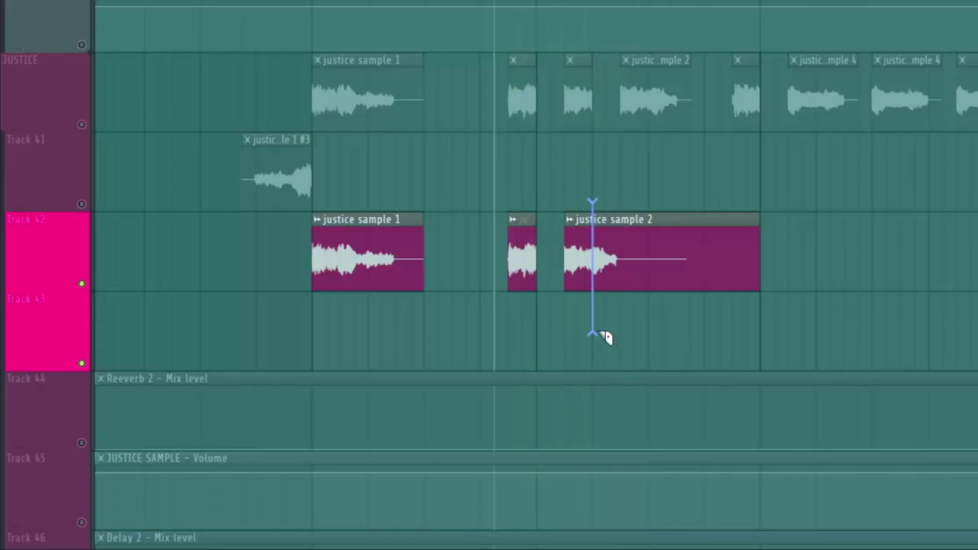
right_click(659, 250)
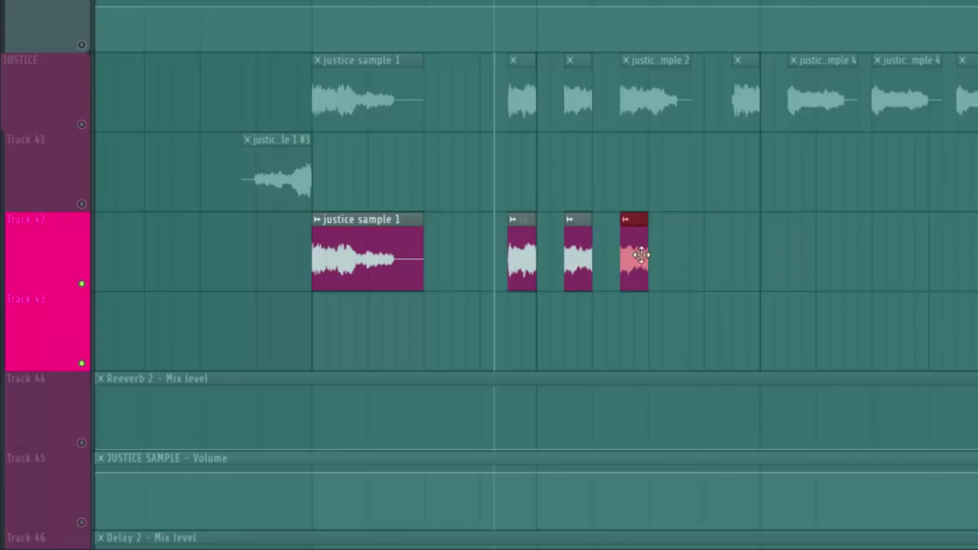
drag(647, 252, 692, 257)
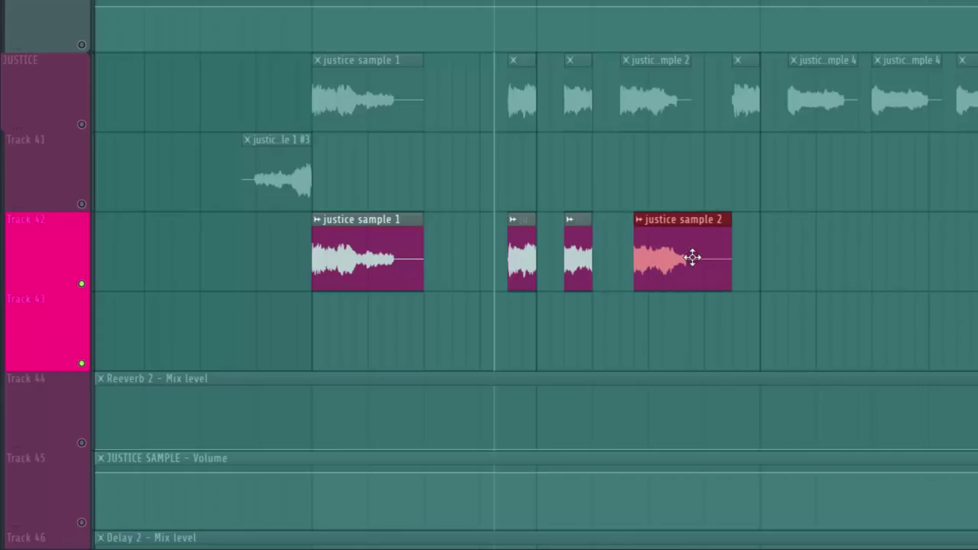
Step: Align the start of the longer justice sample 2 clip with the grid line where the matching JUSTICE clip begins
drag(558, 103, 759, 293)
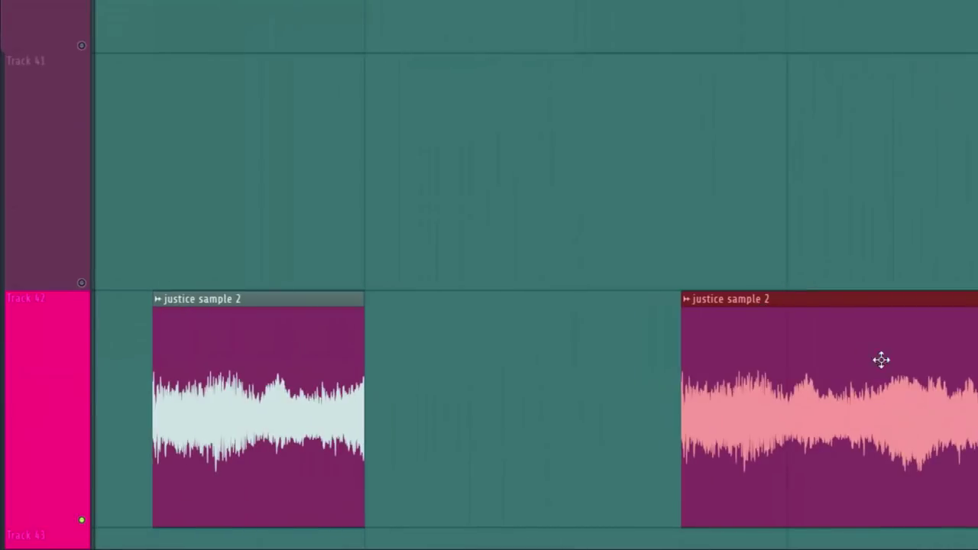
drag(903, 376, 797, 377)
drag(867, 377, 972, 389)
drag(460, 67, 895, 59)
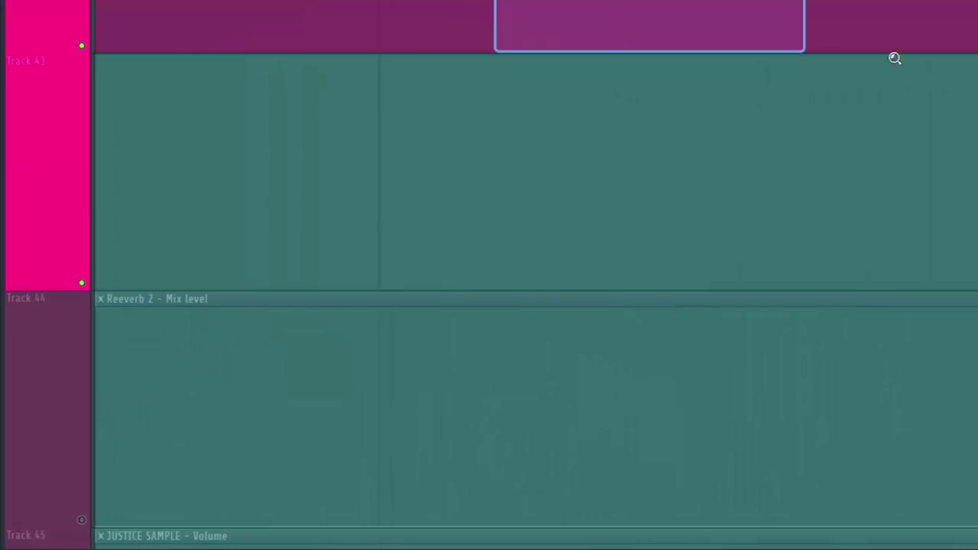
drag(869, 142, 900, 138)
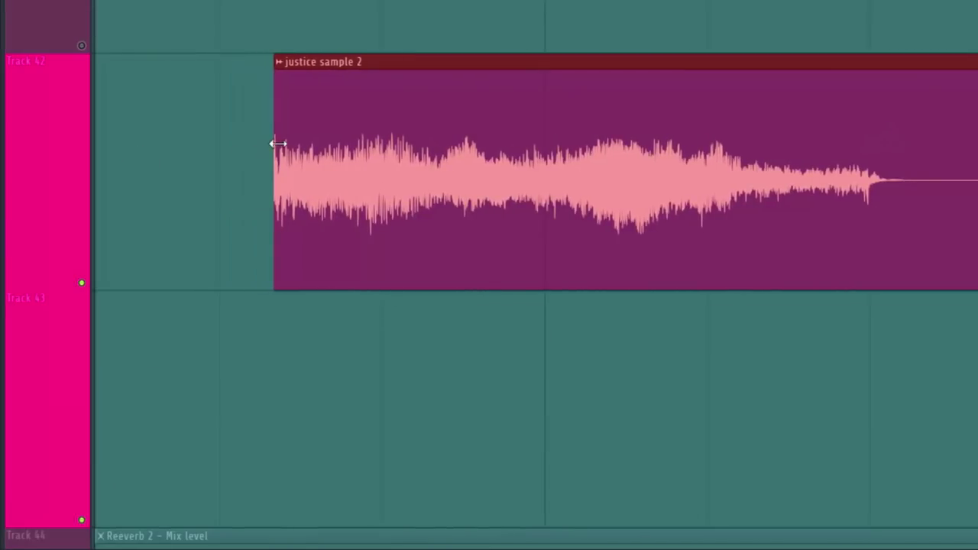
drag(277, 144, 219, 155)
ctrl+right_click(383, 194)
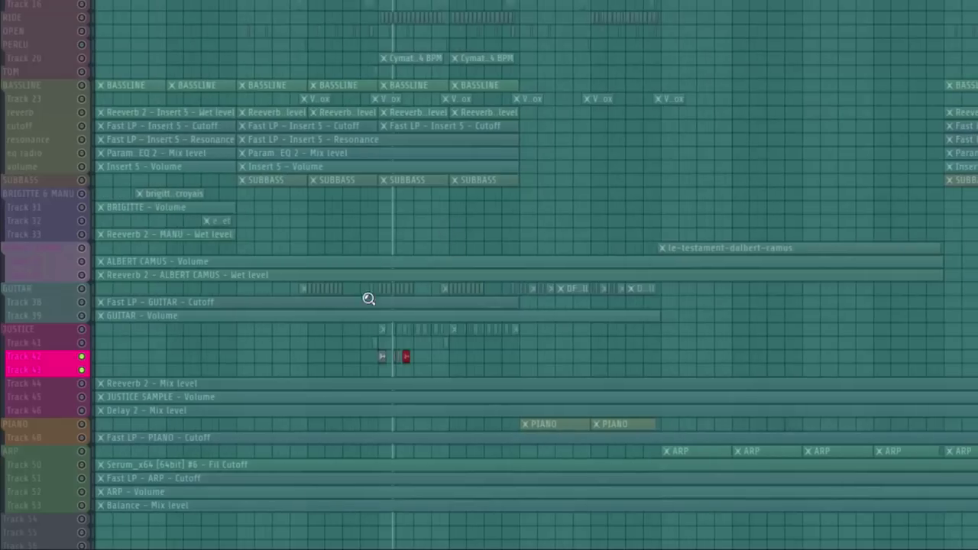
drag(364, 299, 469, 370)
scroll(842, 354, down, 1)
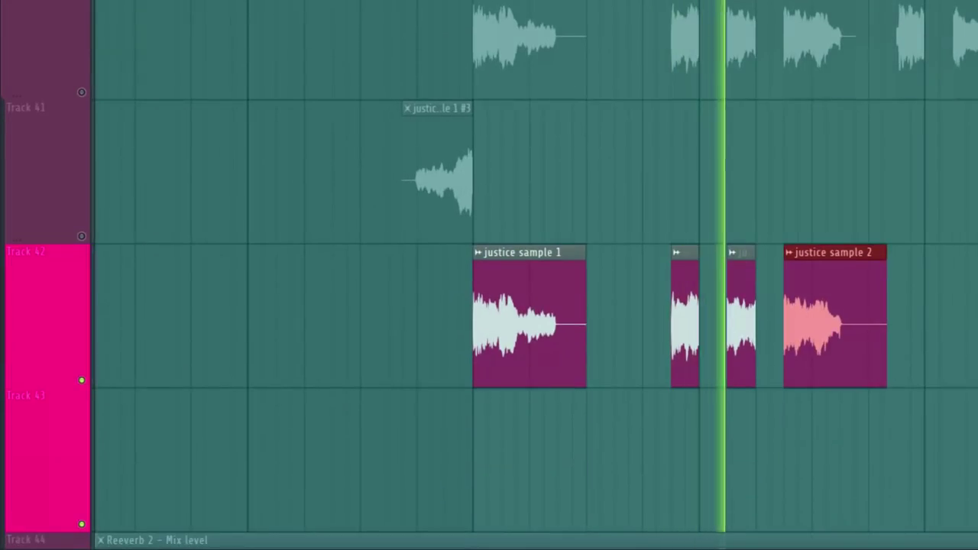
Step: Play the track 42 clips and shorten the silent end of the last justice sample 2 clip
scroll(815, 315, down, 3)
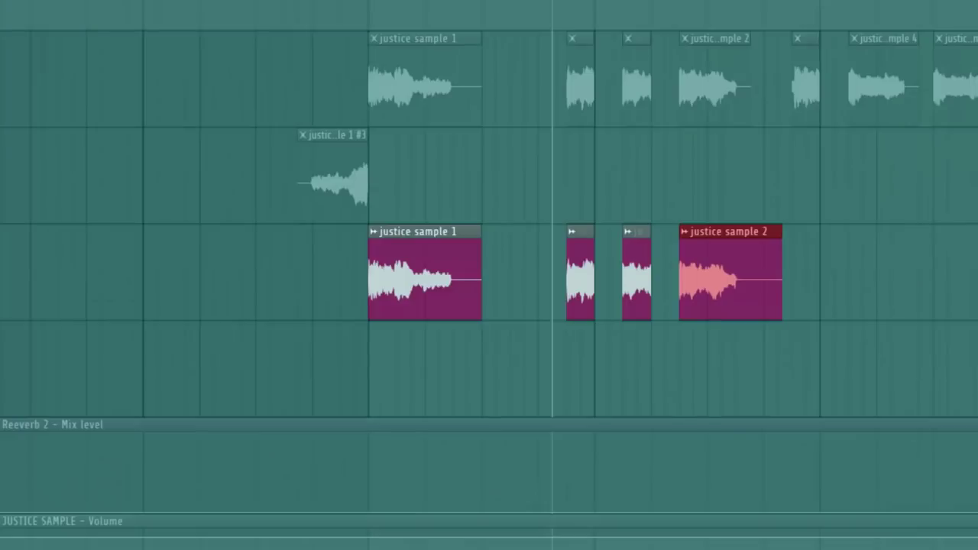
key(space)
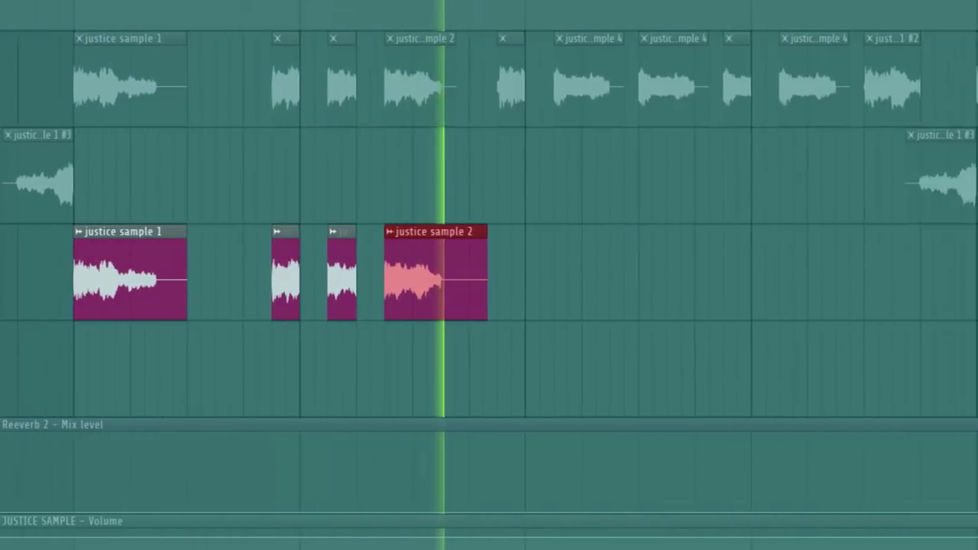
key(space)
click(483, 221)
right_click(486, 222)
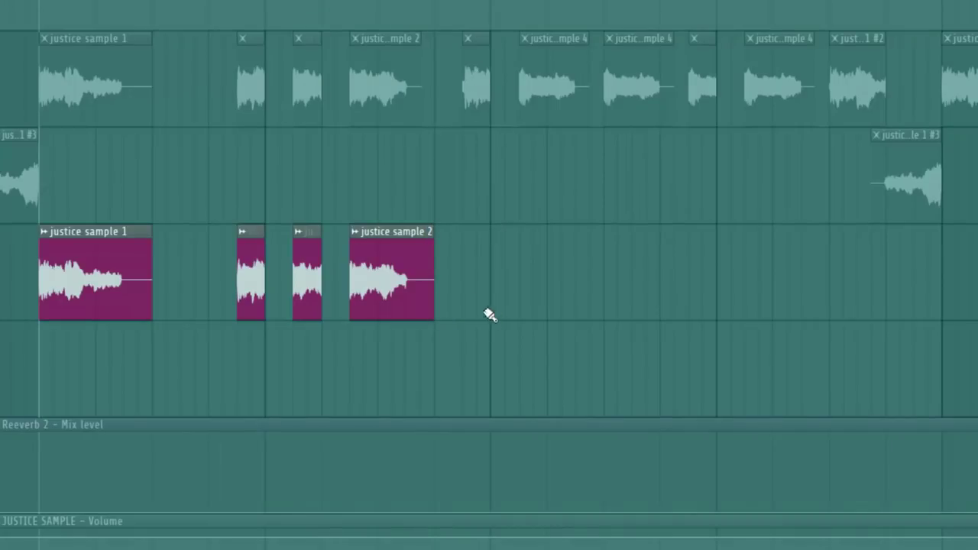
Step: Place a justice sample 4 clip on track 42 beneath the fifth JUSTICE clip and play it
drag(613, 260, 688, 261)
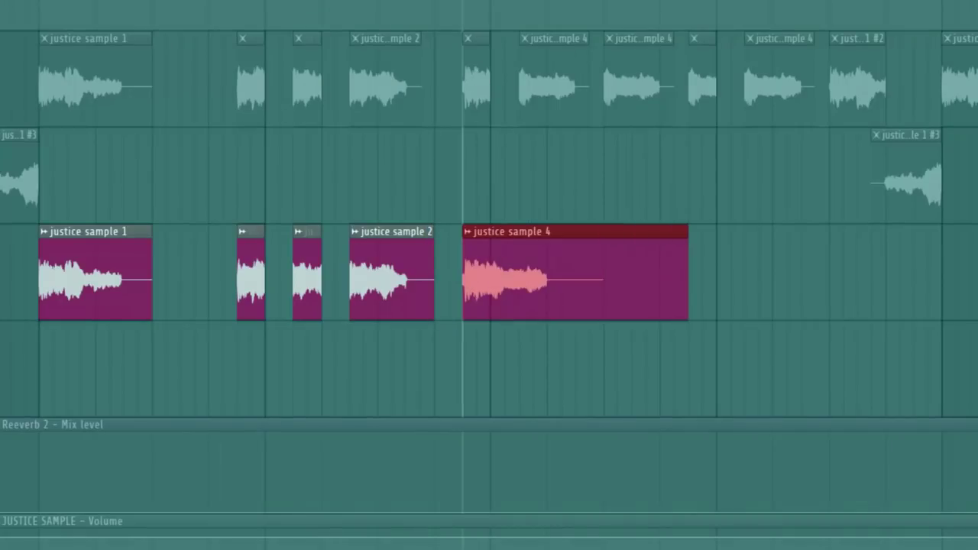
key(space)
key(space)
key(space)
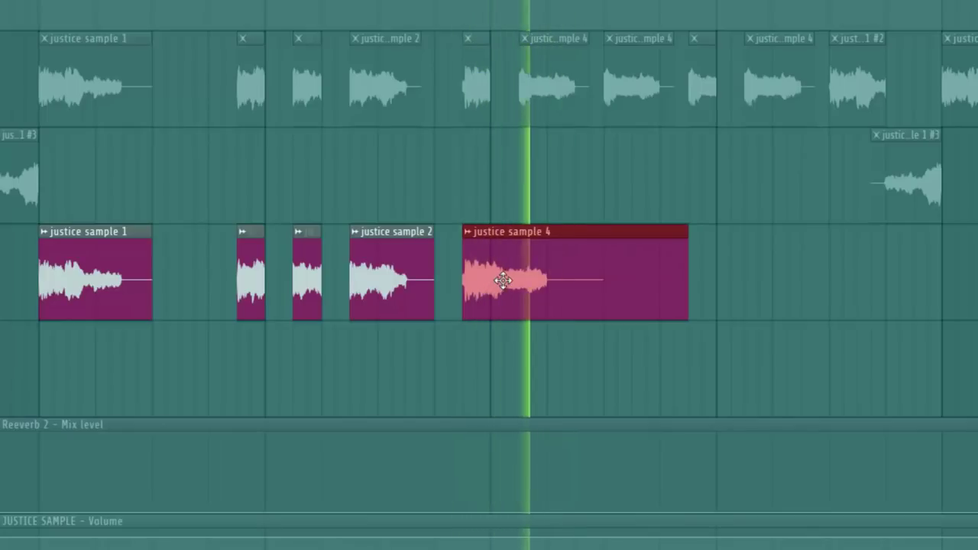
key(space)
key(space)
key(space)
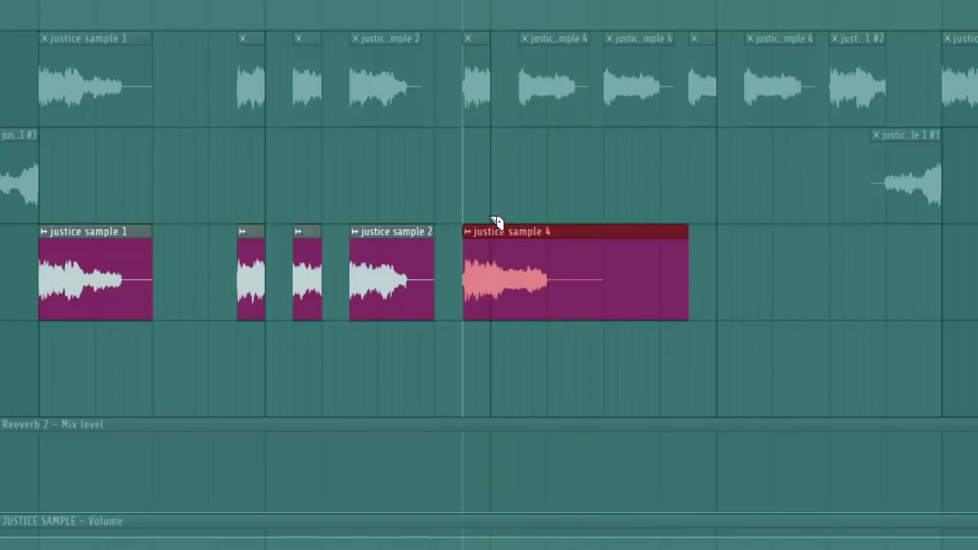
Step: Slice the justice sample 4 clip at the bar line and shift the remainder under the next JUSTICE clip
drag(493, 374, 494, 373)
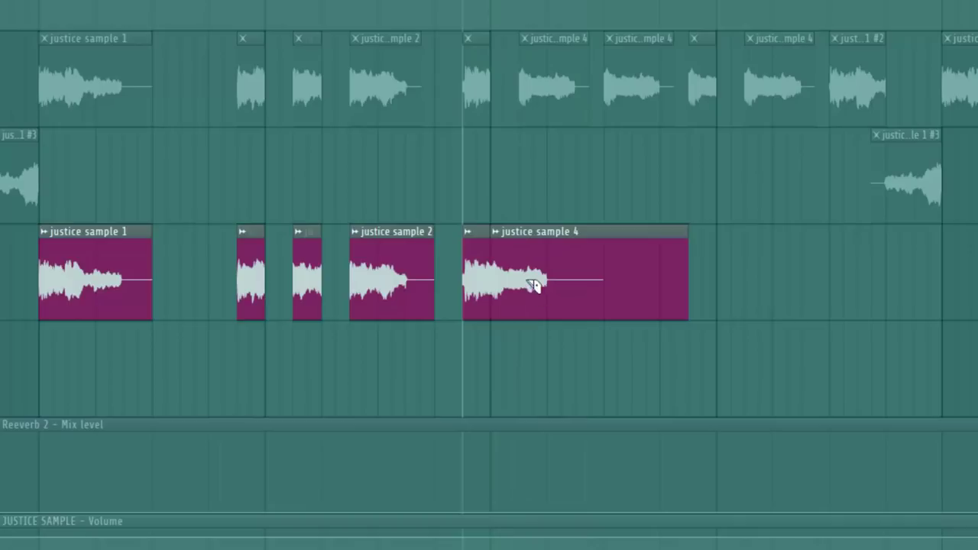
drag(525, 263, 554, 260)
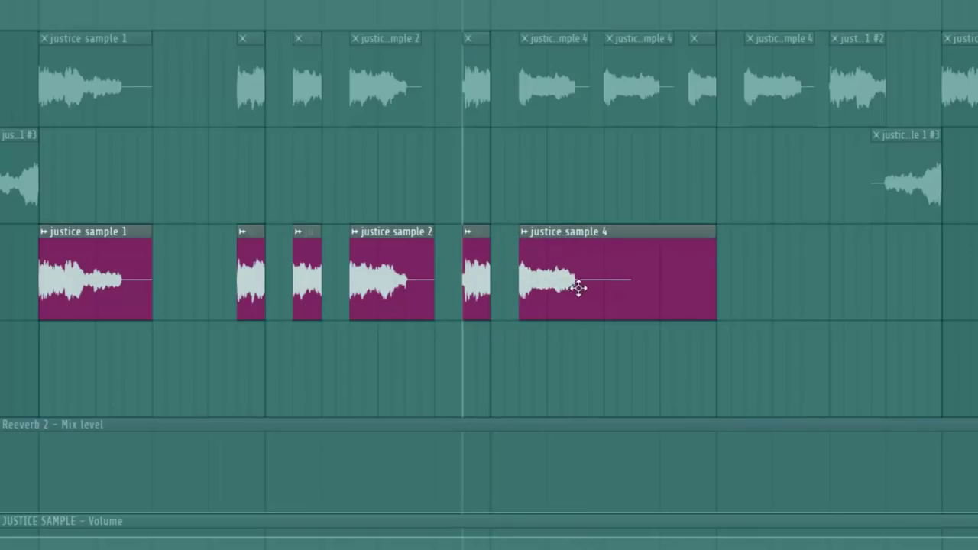
key(space)
key(space)
Step: Shorten the shifted justice sample 4 clip and place two more copies beneath the following JUSTICE clips
right_click(606, 287)
click(579, 277)
click(606, 273)
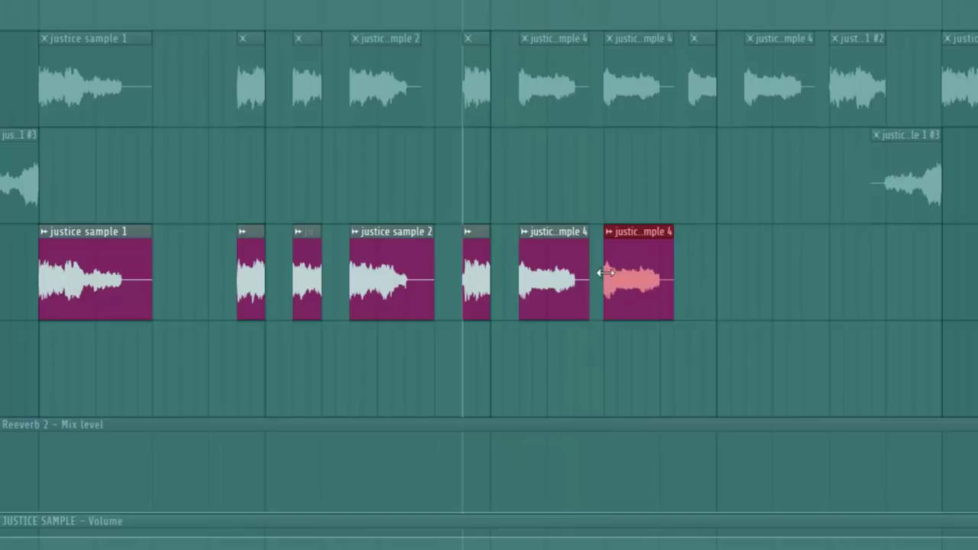
click(707, 267)
drag(722, 277, 709, 280)
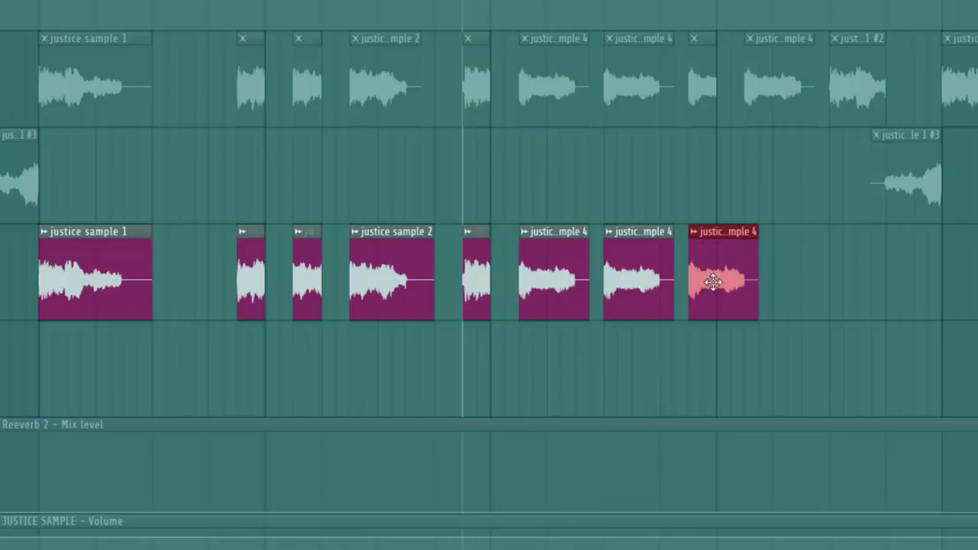
Step: Shorten the last justice sample 4 copy to end at the bar line and add another full copy after it during playback
key(space)
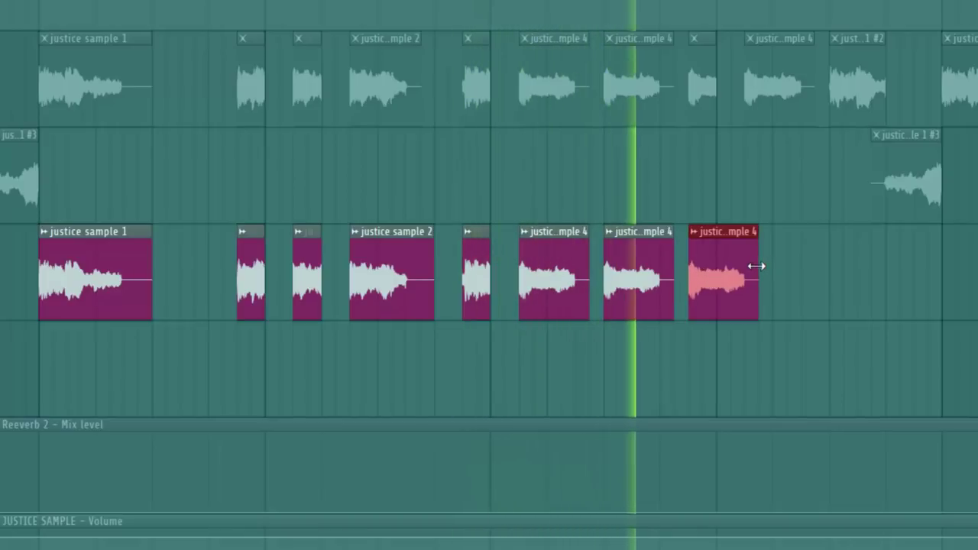
key(space)
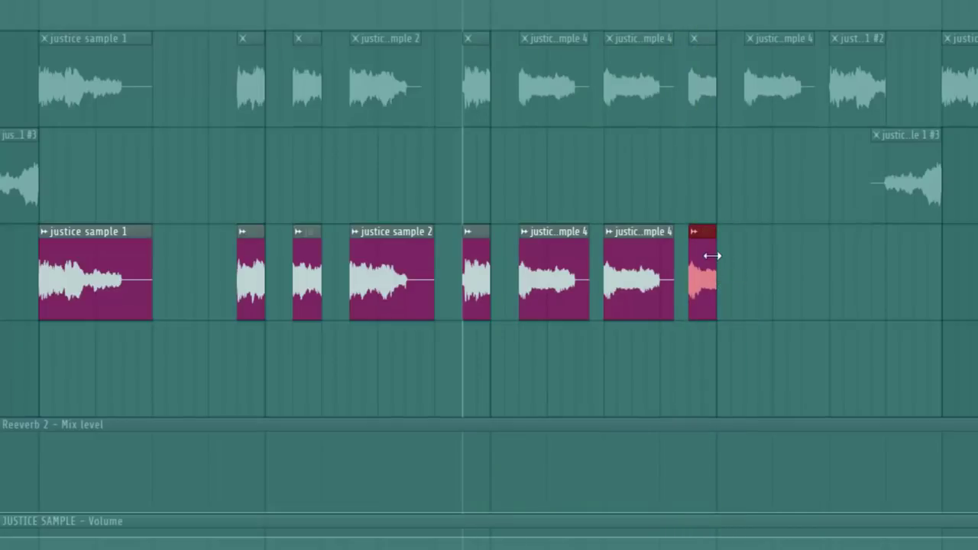
key(space)
click(754, 272)
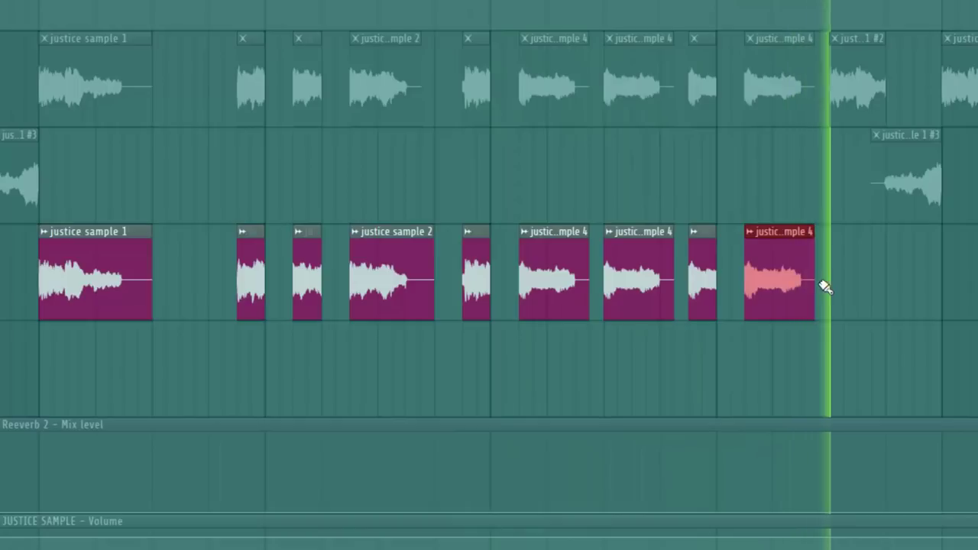
key(space)
Step: Place a justice sample 1 #2 clip at the end of the track 42 sequence and play it
click(859, 279)
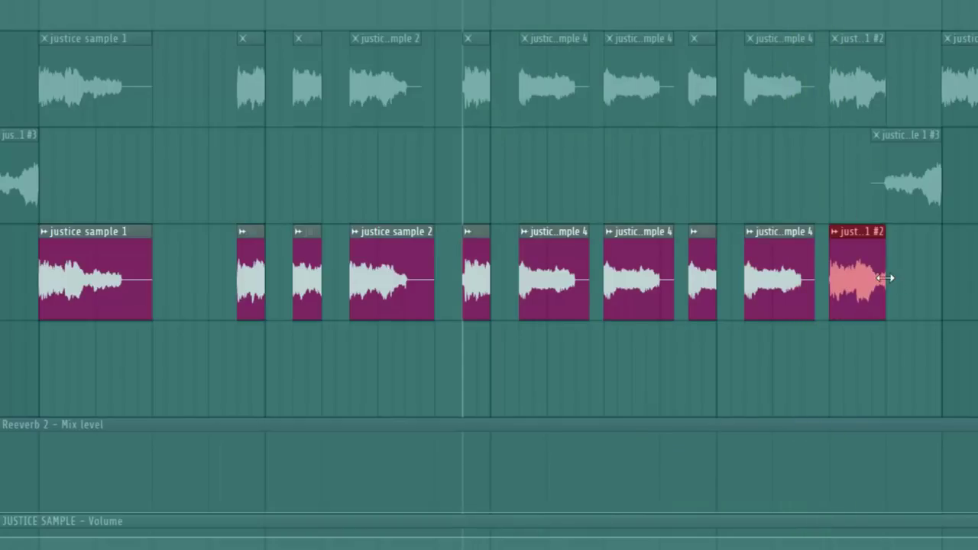
mouse_move(885, 278)
mouse_down()
mouse_move(972, 277)
mouse_move(888, 291)
mouse_up()
click(829, 1)
key(space)
key(space)
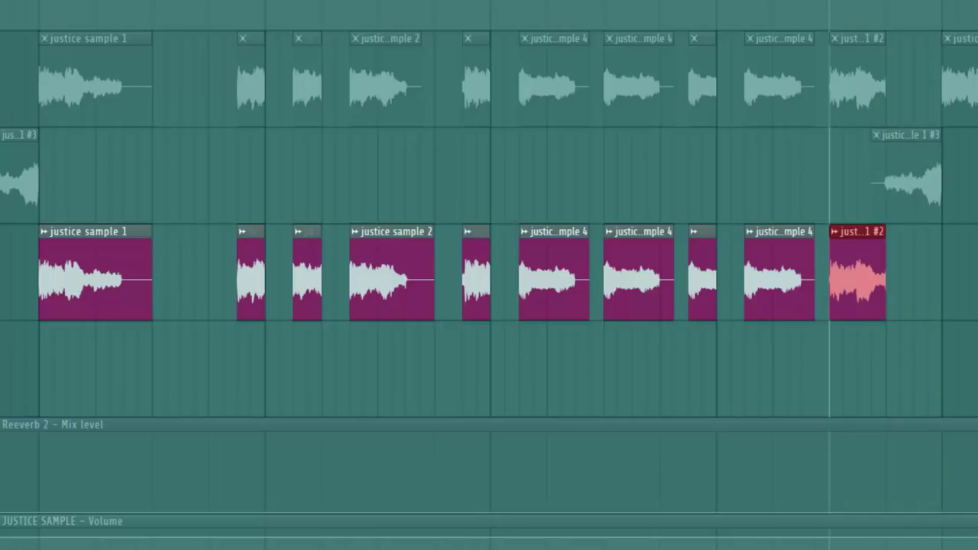
Step: Play the complete rebuilt melody on track 42 from its first clip
scroll(489, 276, down, 1)
scroll(489, 275, left, 2)
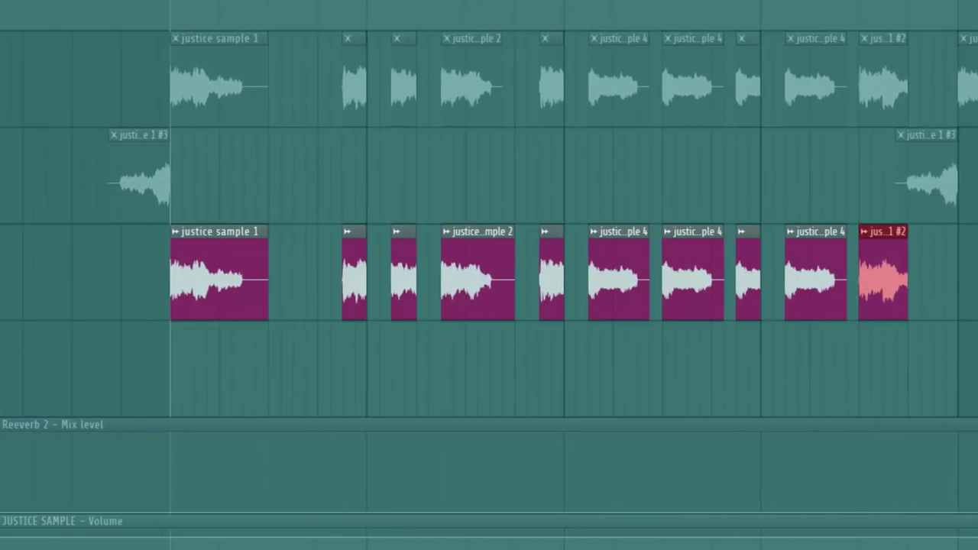
scroll(406, 299, right, 1)
scroll(406, 299, left, 1)
key(space)
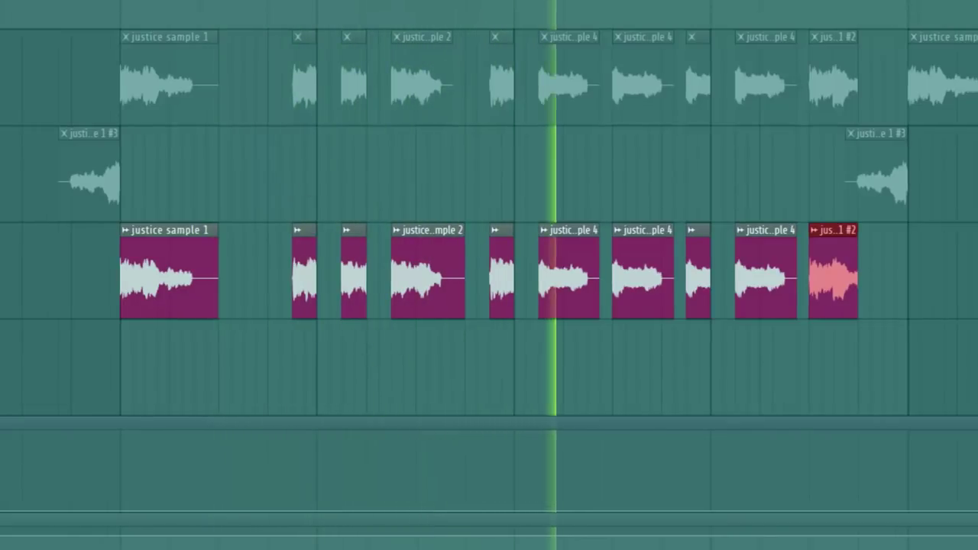
Step: Stop playback and place justice sample 1 #3 clips on track 43 just before the first melody clip and at the sequence's end
scroll(489, 275, right, 2)
scroll(489, 275, left, 3)
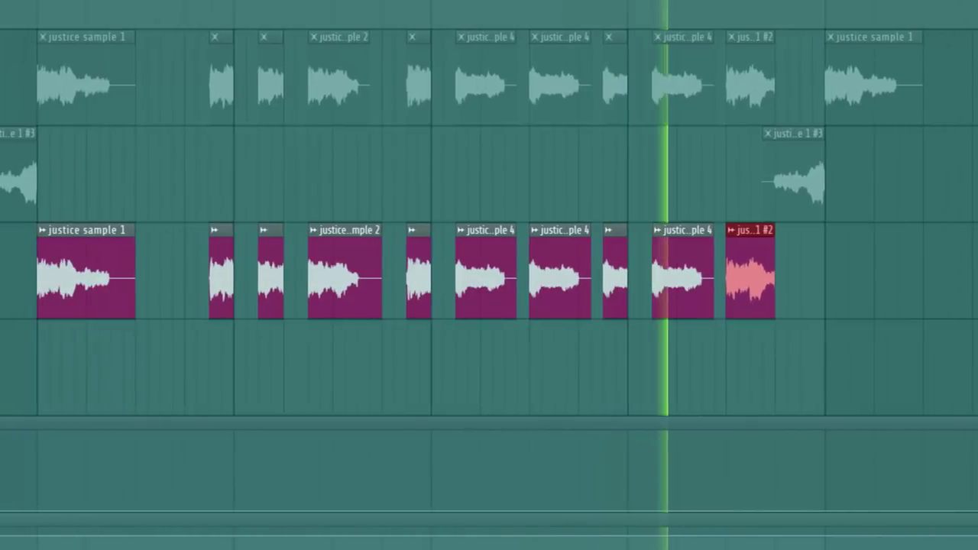
key(space)
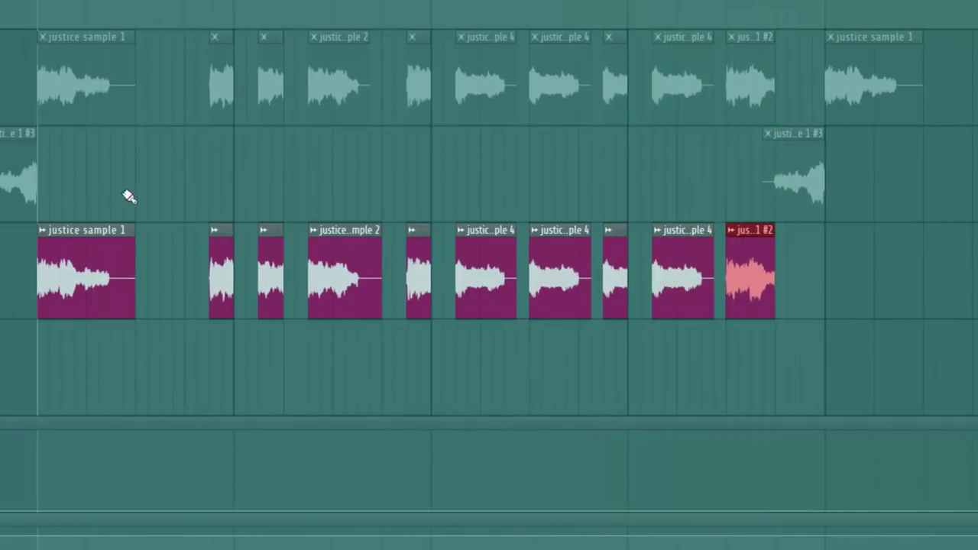
scroll(10, 182, left, 1)
click(80, 182)
click(74, 376)
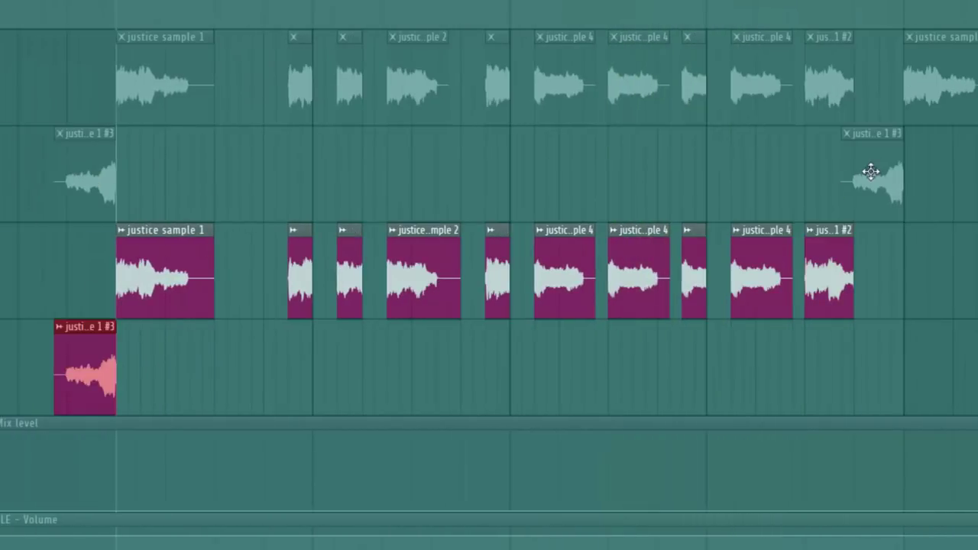
drag(827, 368, 863, 375)
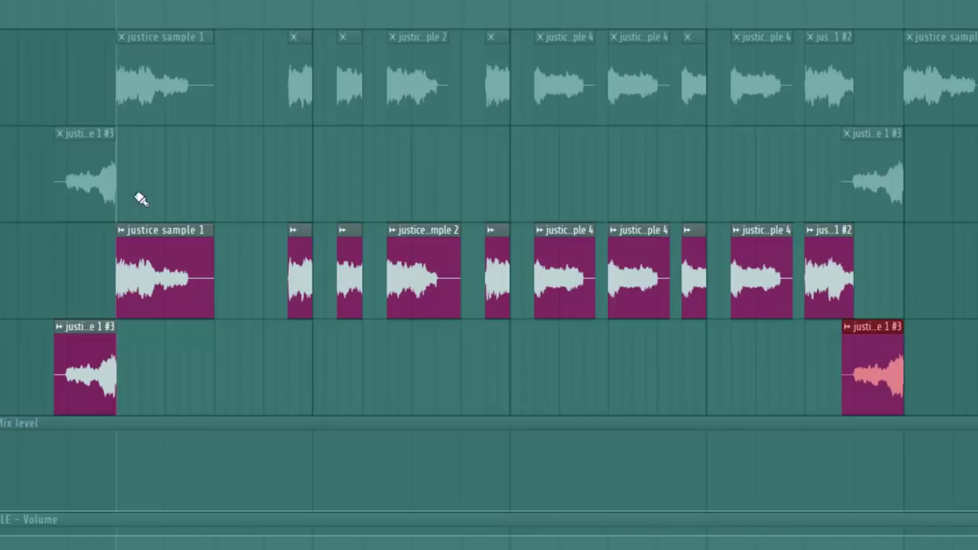
Step: Inspect the justice sample 1 settings and switch the Reverse effect of justice sample 1 #3 off and back on
double_click(156, 267)
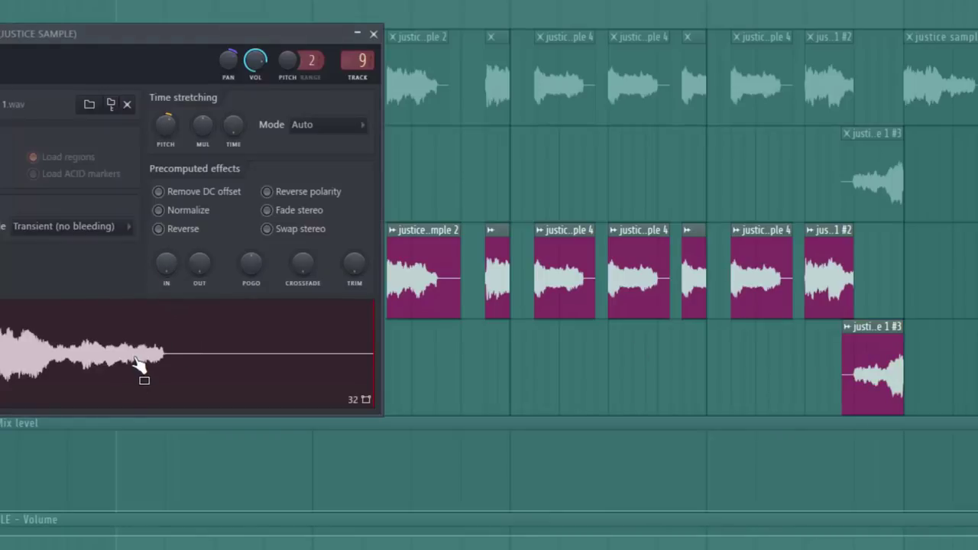
click(376, 34)
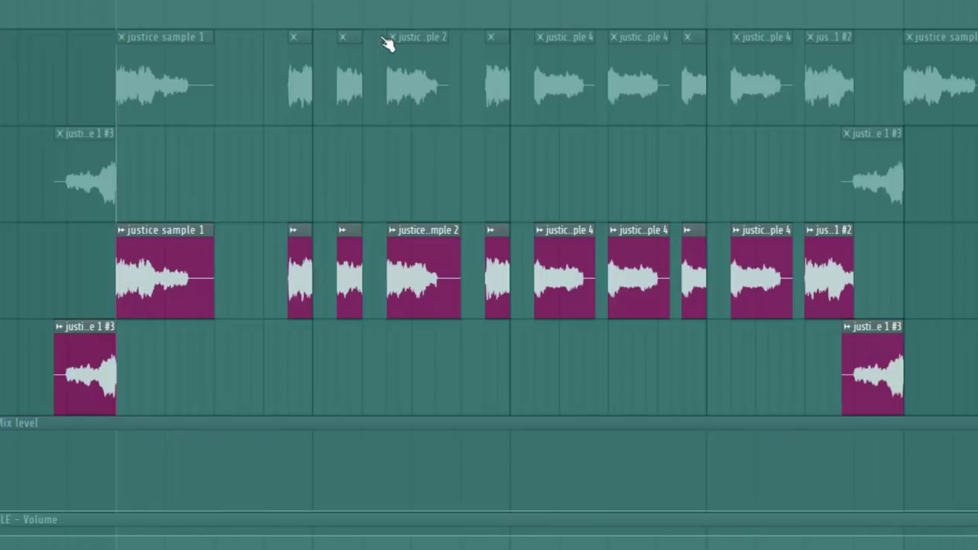
double_click(90, 382)
click(599, 346)
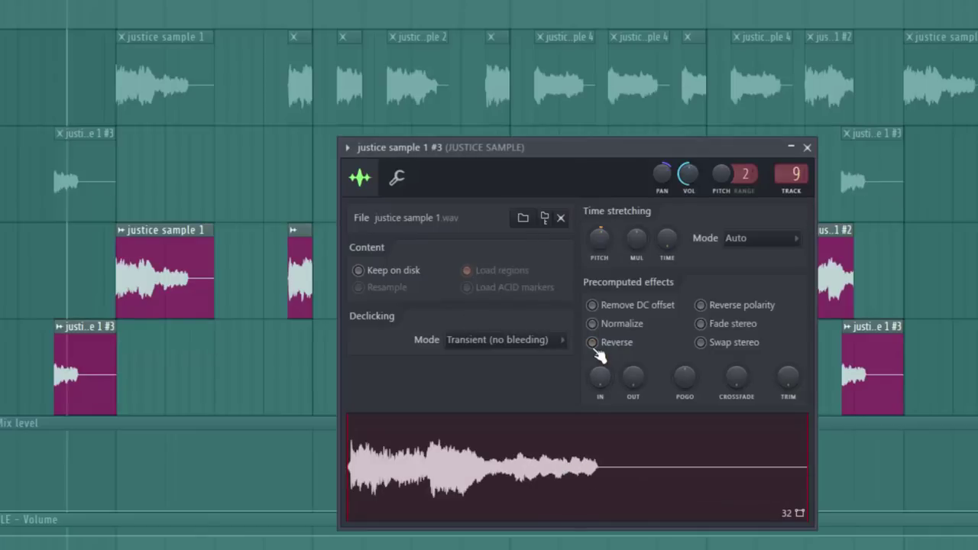
click(593, 344)
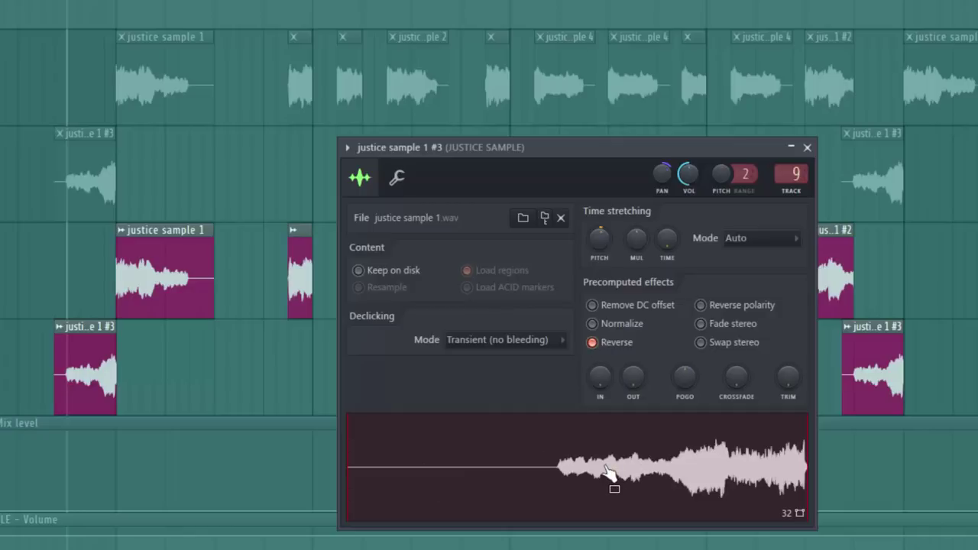
key(Escape)
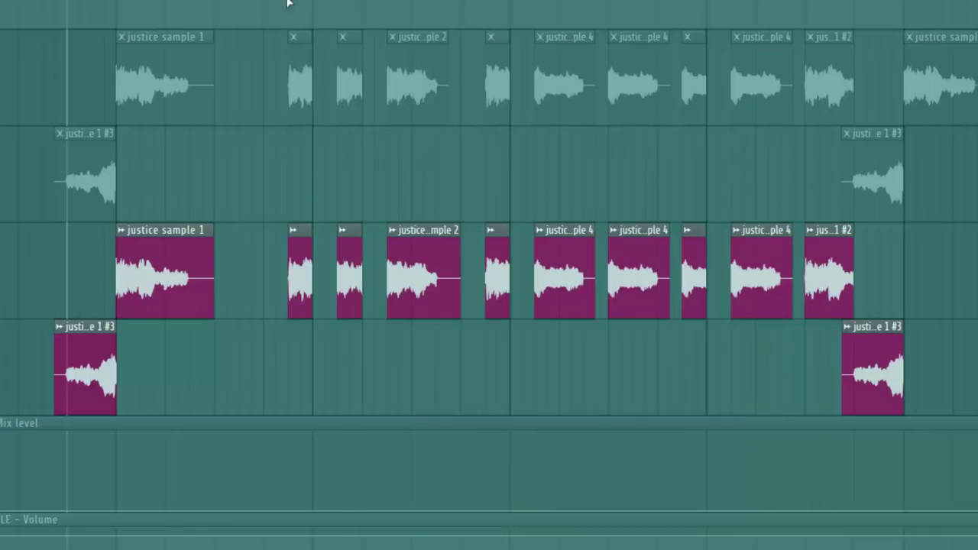
Step: Play the track 42 melody together with the reversed clips on track 43
key(space)
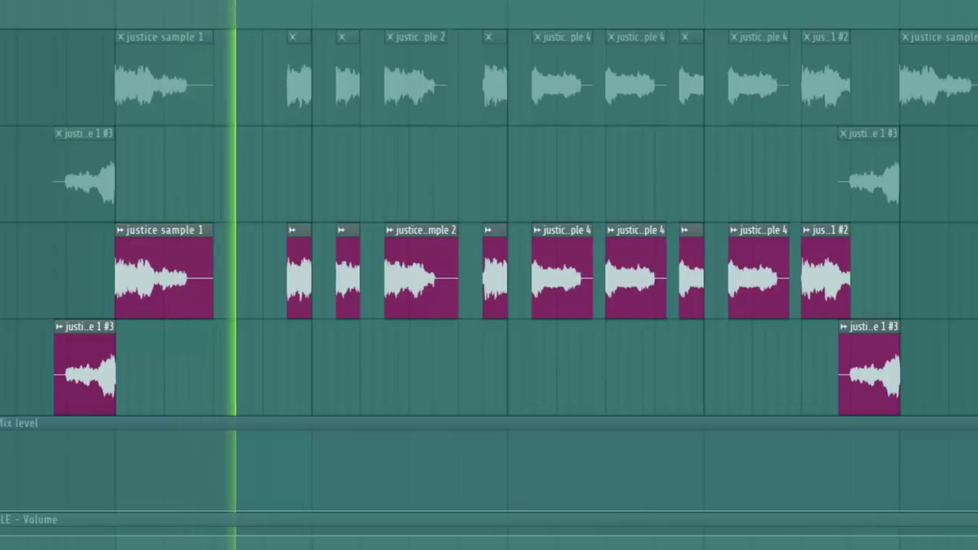
scroll(489, 275, down, 1)
scroll(489, 275, right, 1)
scroll(489, 275, left, 4)
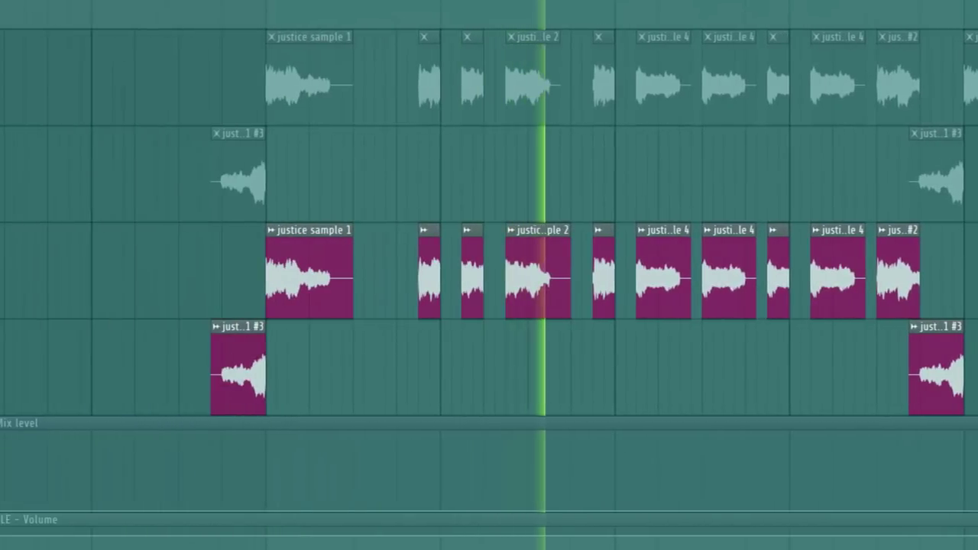
scroll(490, 275, right, 2)
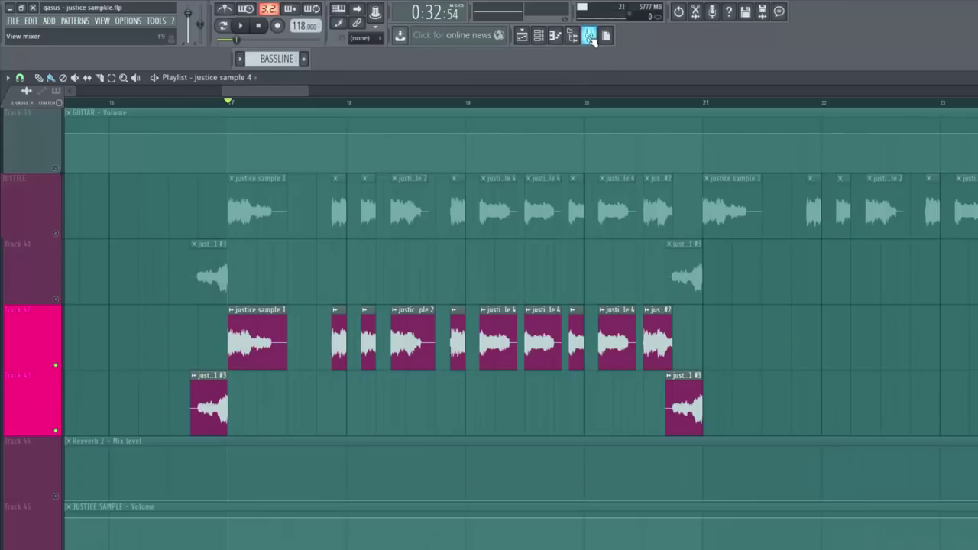
Step: Enable Fruity parametric EQ 2 on the JUSTICE SAMPLE mixer insert and play the melody with its detached window open
click(590, 36)
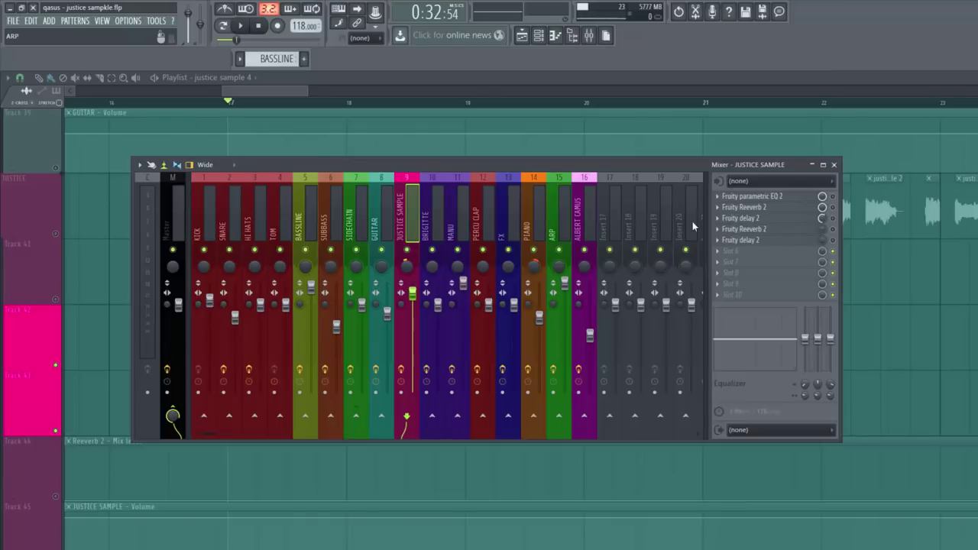
click(793, 198)
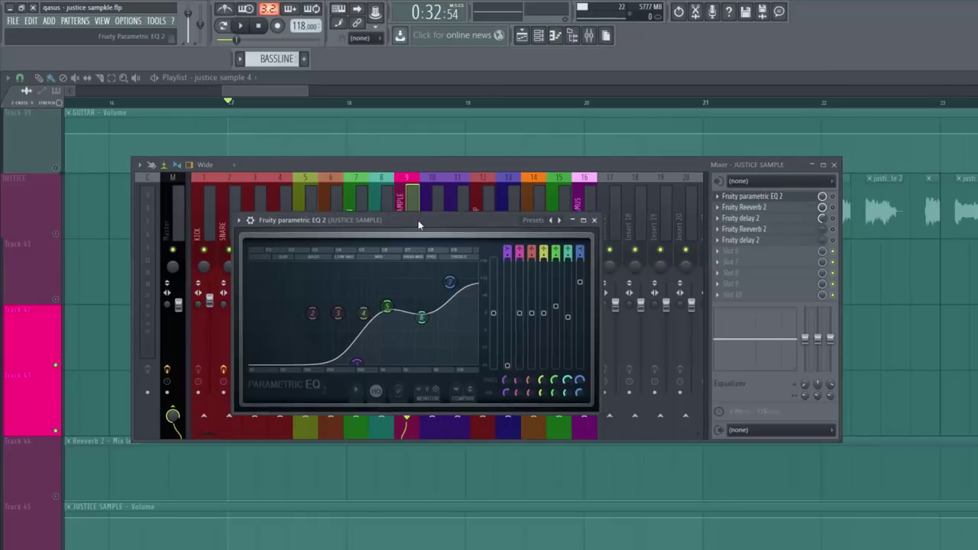
drag(418, 220, 399, 227)
click(228, 225)
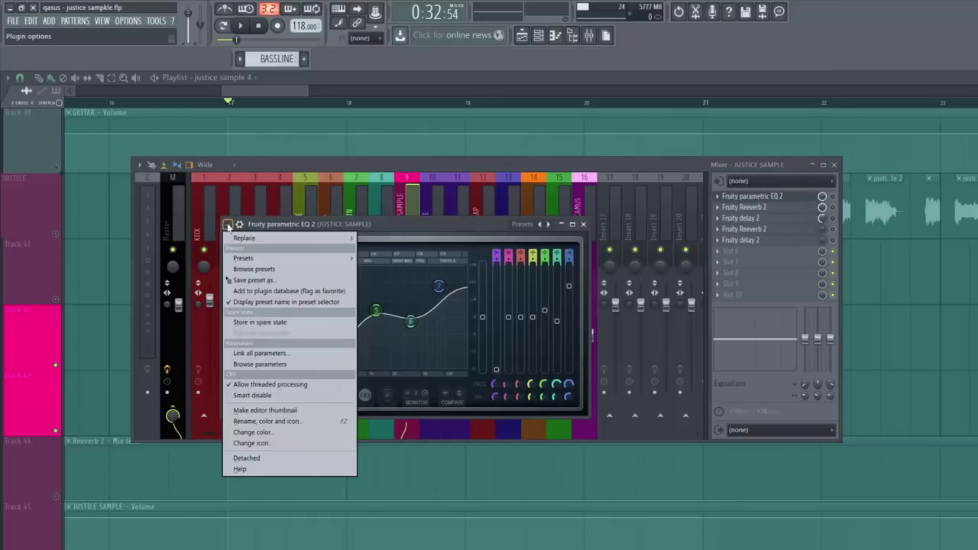
click(311, 459)
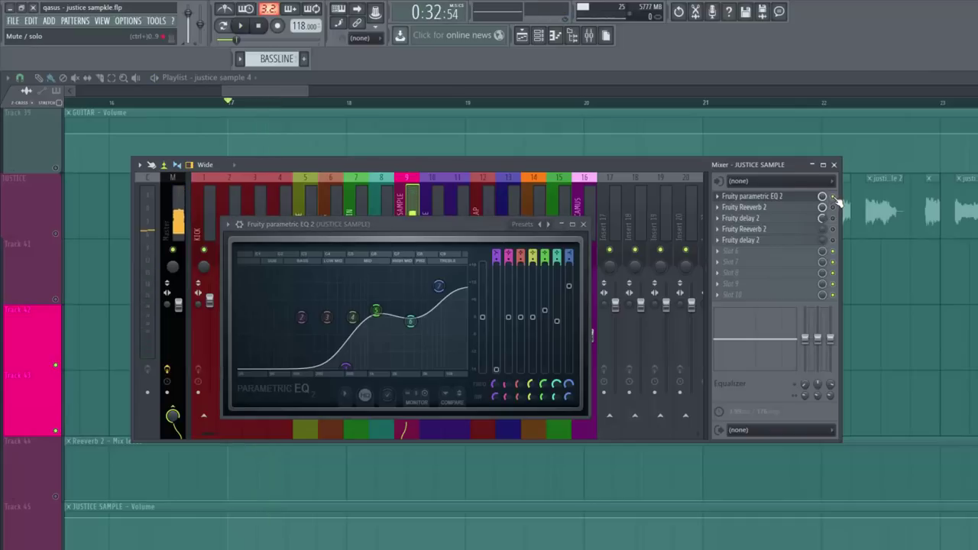
key(space)
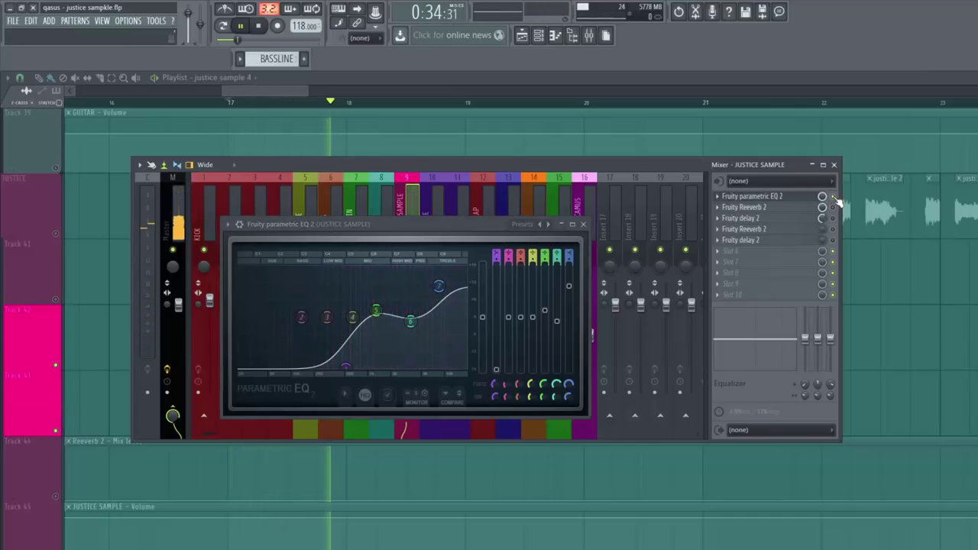
key(space)
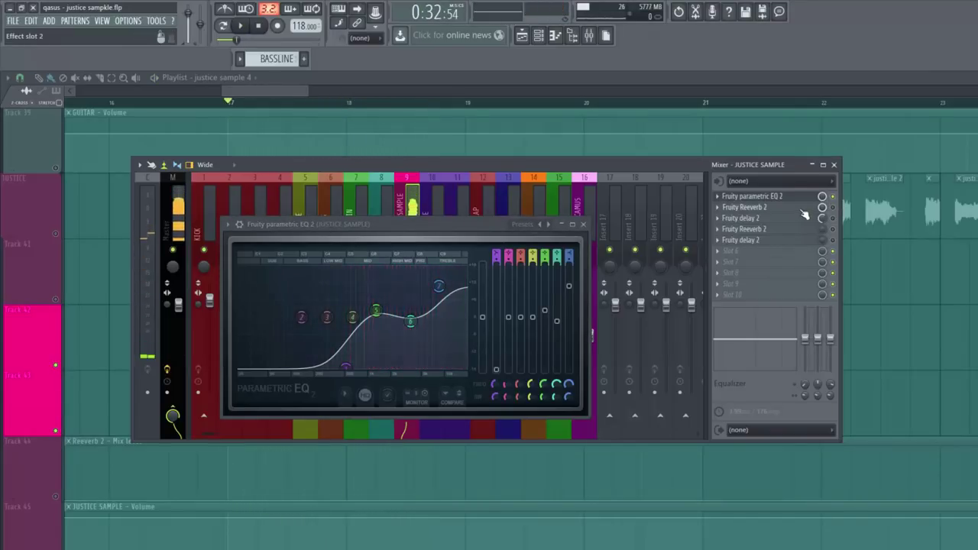
Step: Enable the first Fruity Reeverb 2 on the JUSTICE SAMPLE insert and play the melody with its settings open
click(585, 225)
click(794, 207)
key(Escape)
click(785, 218)
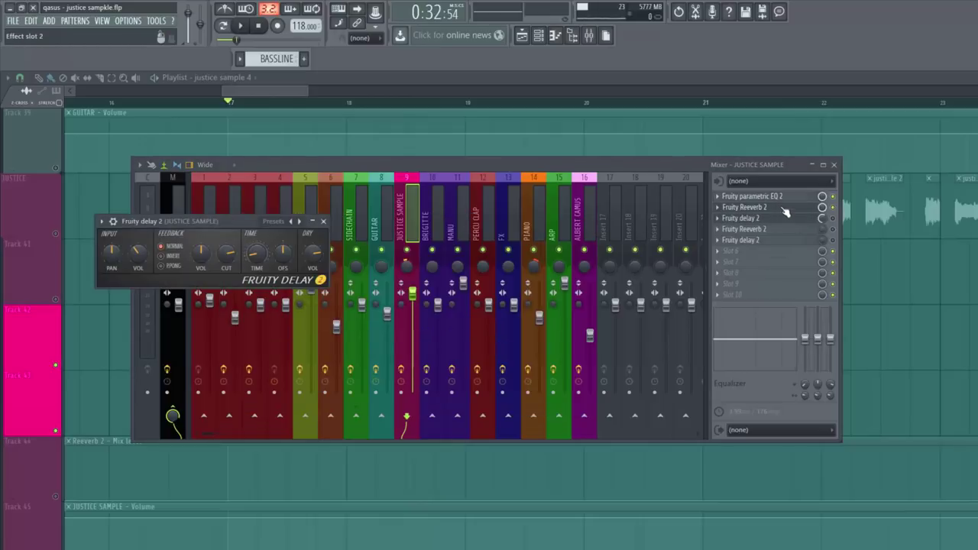
click(799, 207)
key(space)
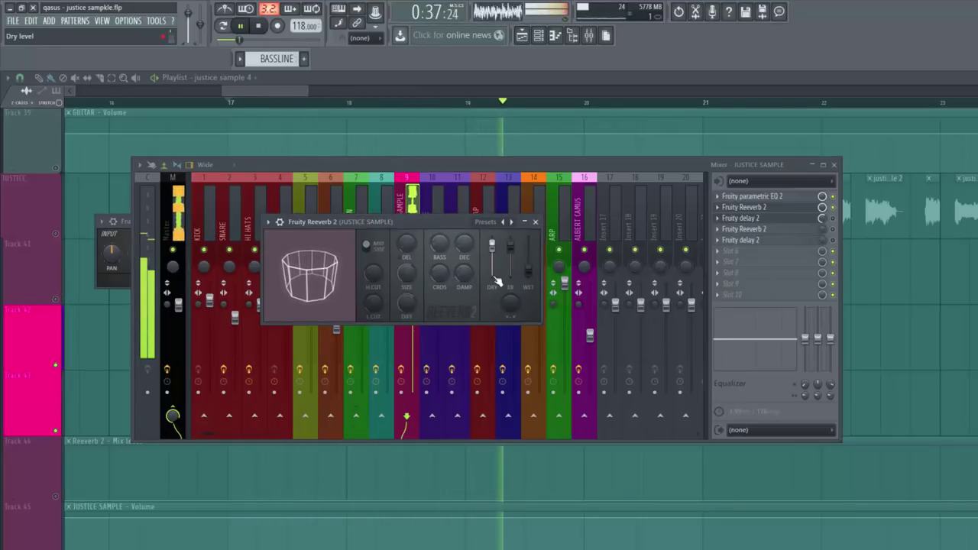
key(space)
Step: Enable the first Fruity delay 2 on the JUSTICE SAMPLE insert and play the melody with the plugin and mixer windows closed
click(833, 218)
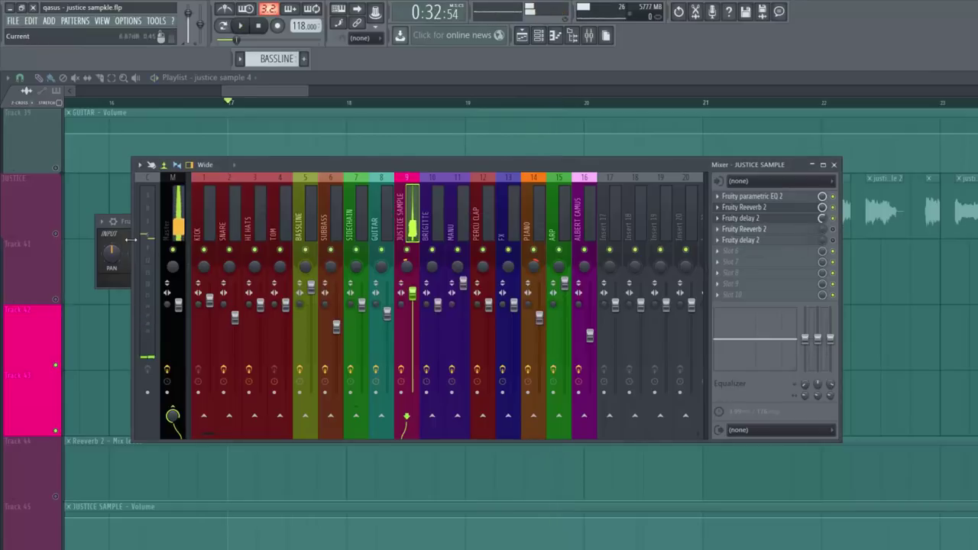
click(131, 240)
click(324, 222)
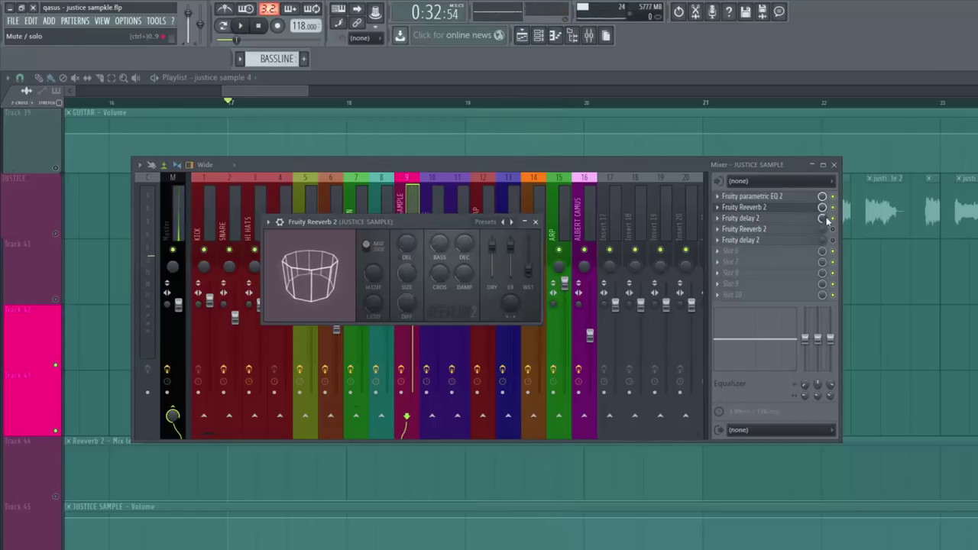
click(536, 223)
key(space)
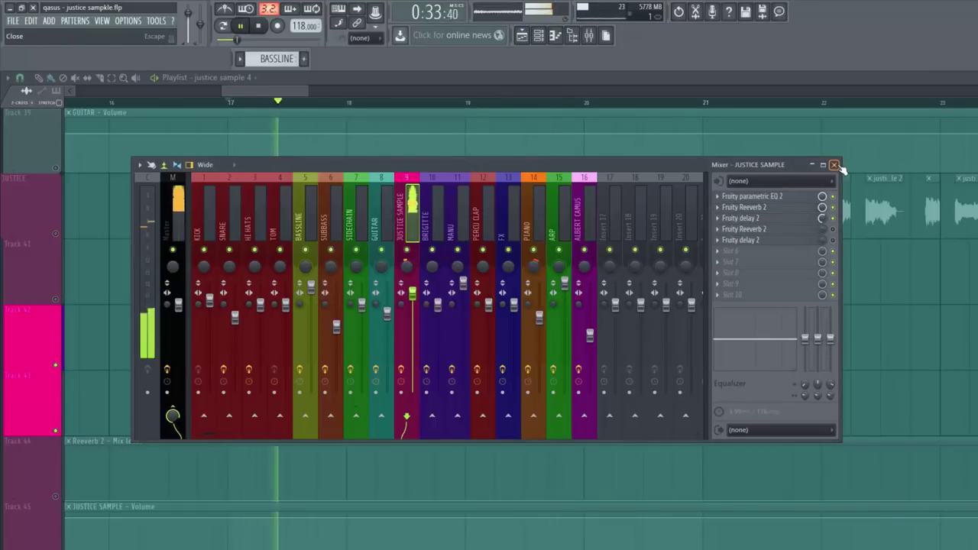
click(834, 165)
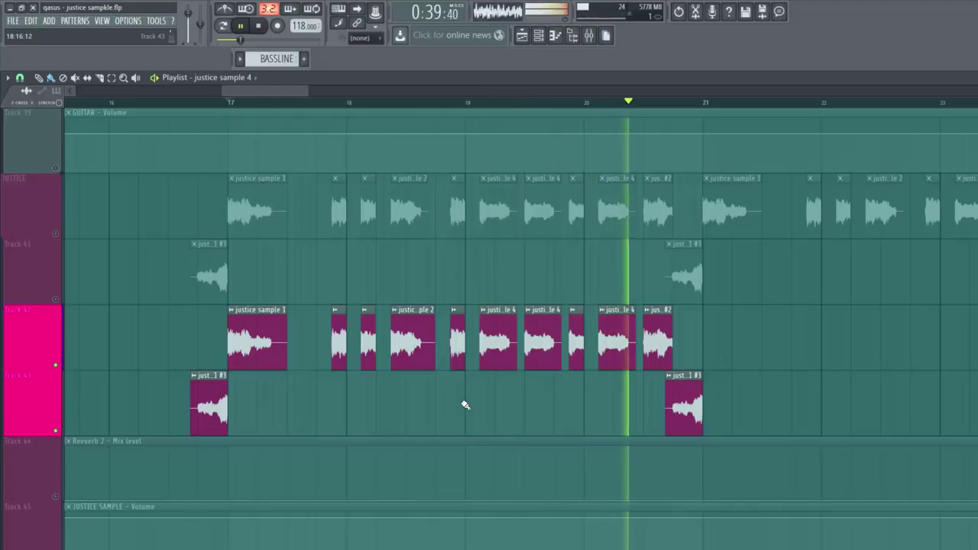
Step: Stop the melody and play the full arrangement starting shortly before bar 17
key(space)
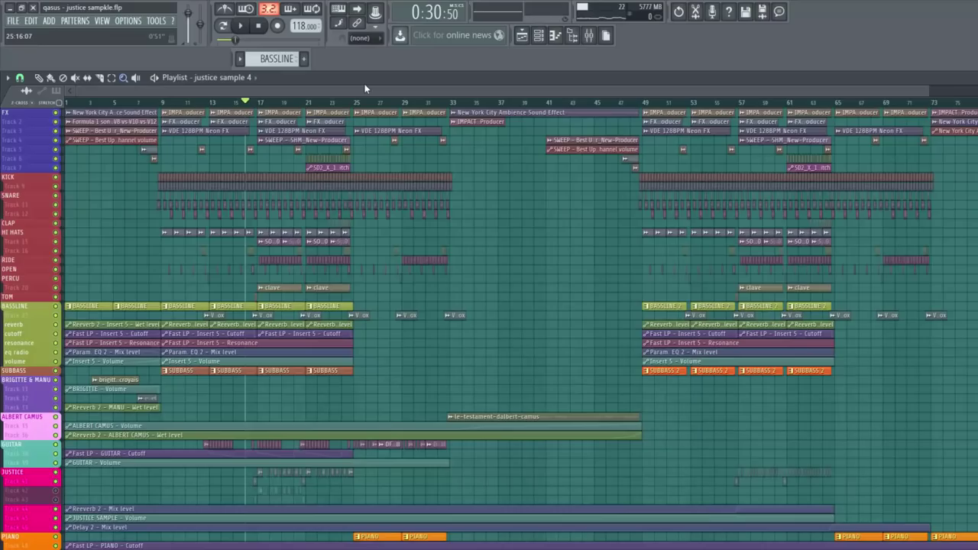
key(space)
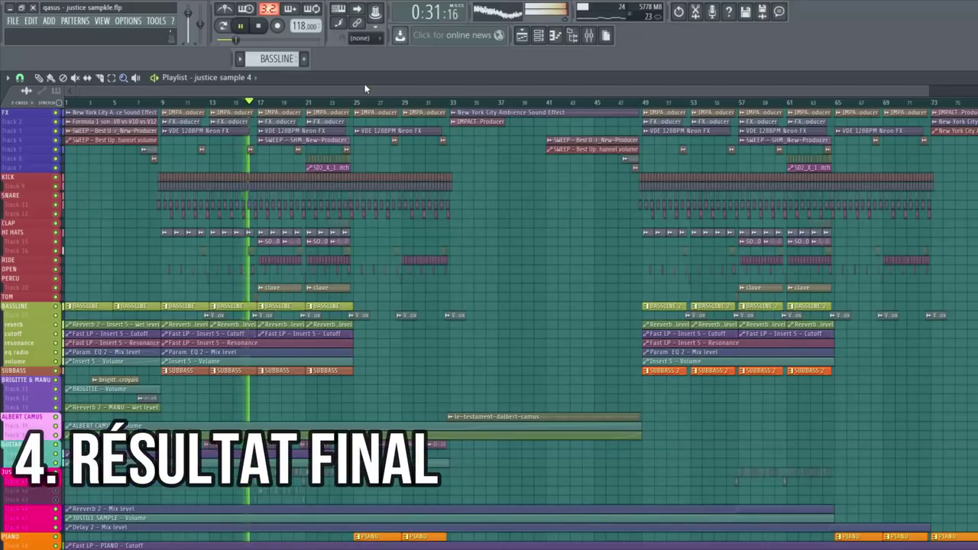